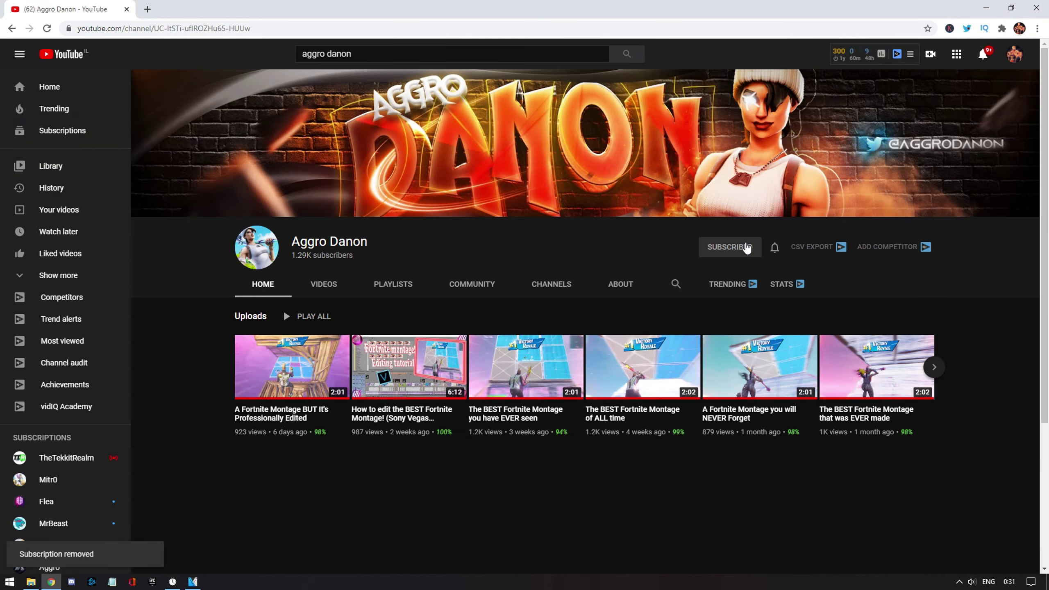
- Subscribe to the Fortnite montage channel with all notifications on and type 'Goat' as a comment
left_click(747, 248)
left_click(775, 247)
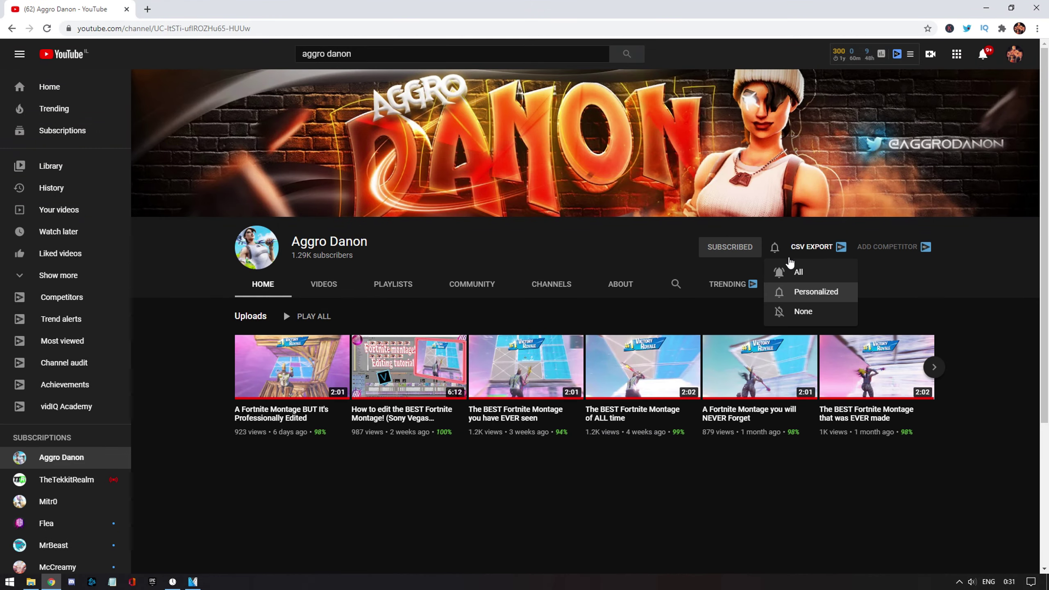
left_click(795, 271)
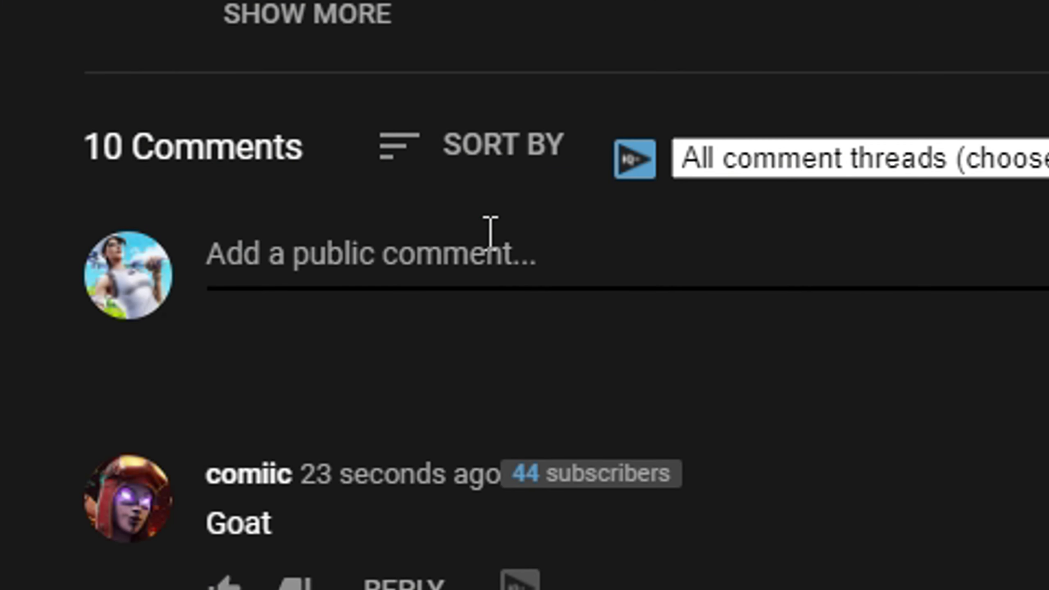
left_click(490, 232)
type("Goat")
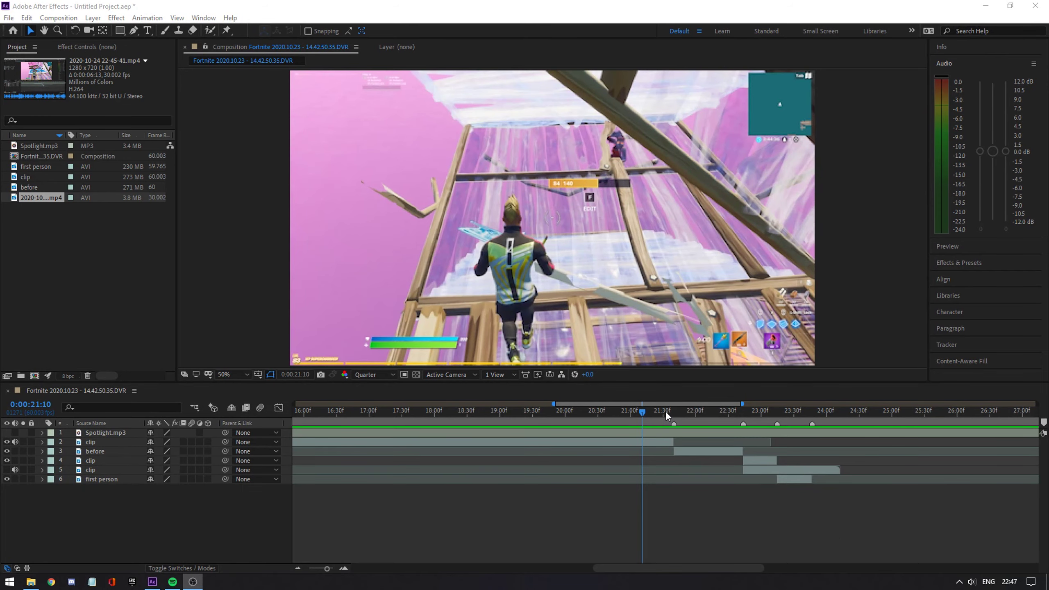
- Enable Time Remap on the before layer around 0:00:21:36 with Ctrl+Alt+T
mouse_move(666, 411)
left_mouse_down()
mouse_move(687, 410)
mouse_move(675, 411)
left_mouse_up()
left_click(681, 454)
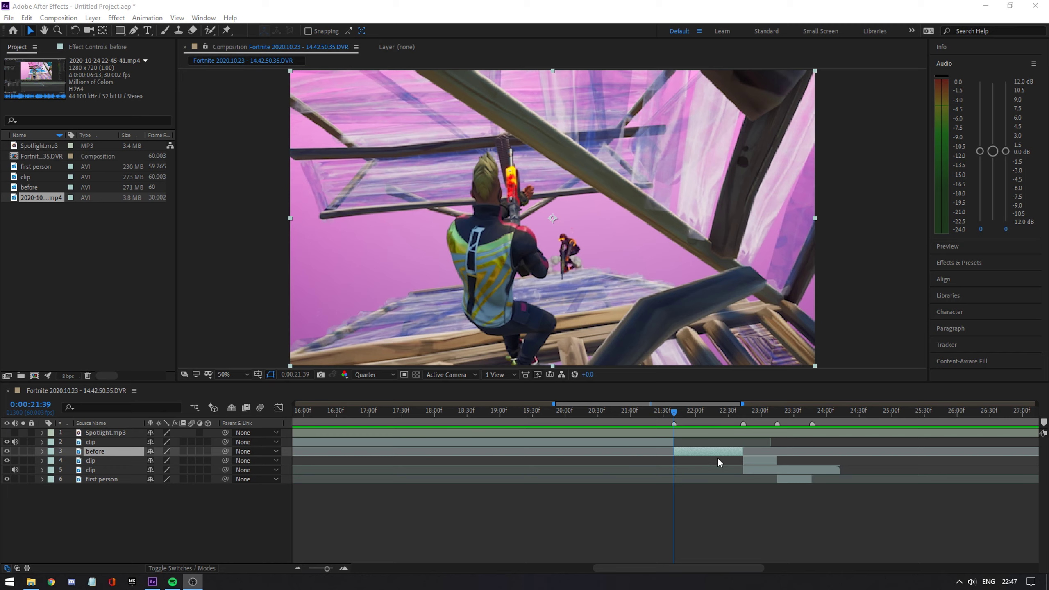
left_click(703, 451)
key("ctrl+alt+t")
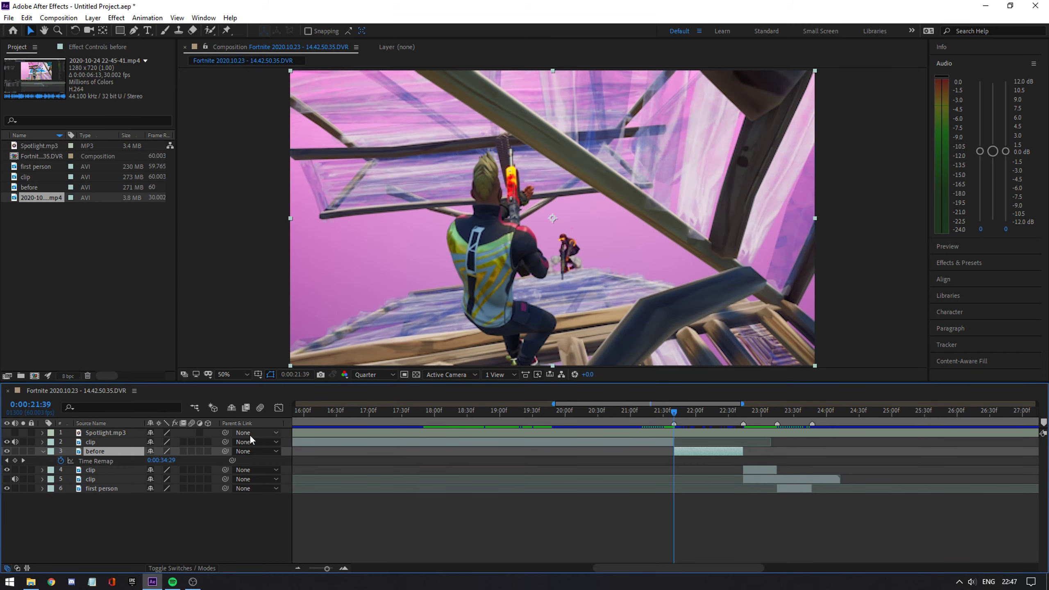
key("equal")
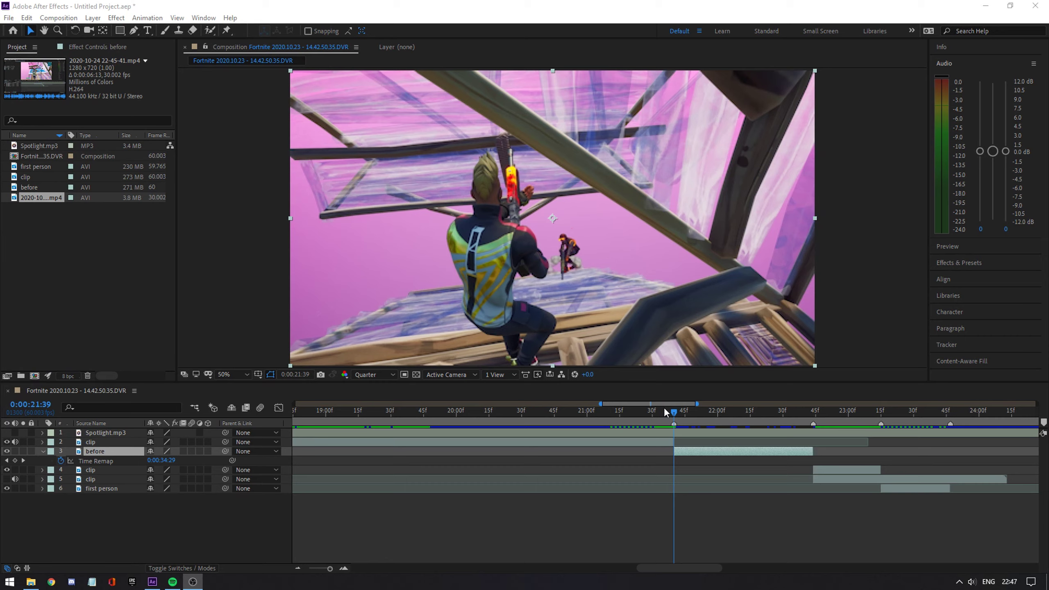
- Add Time Remap keyframes and push the middle one forward to 0:00:42:25
mouse_move(674, 410)
left_mouse_down()
mouse_move(794, 420)
mouse_move(675, 418)
left_mouse_up()
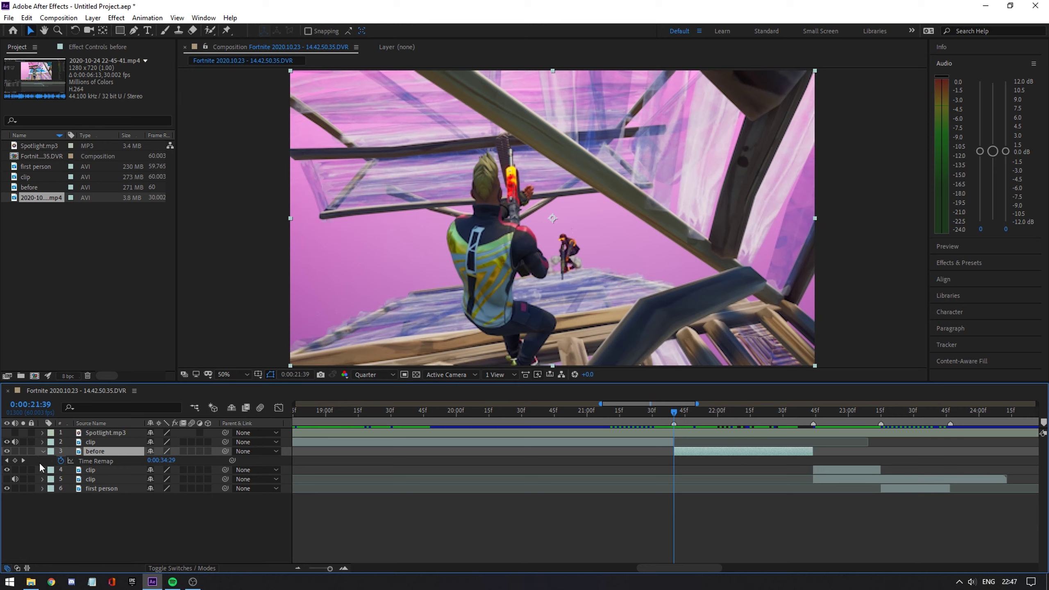
left_click(14, 461)
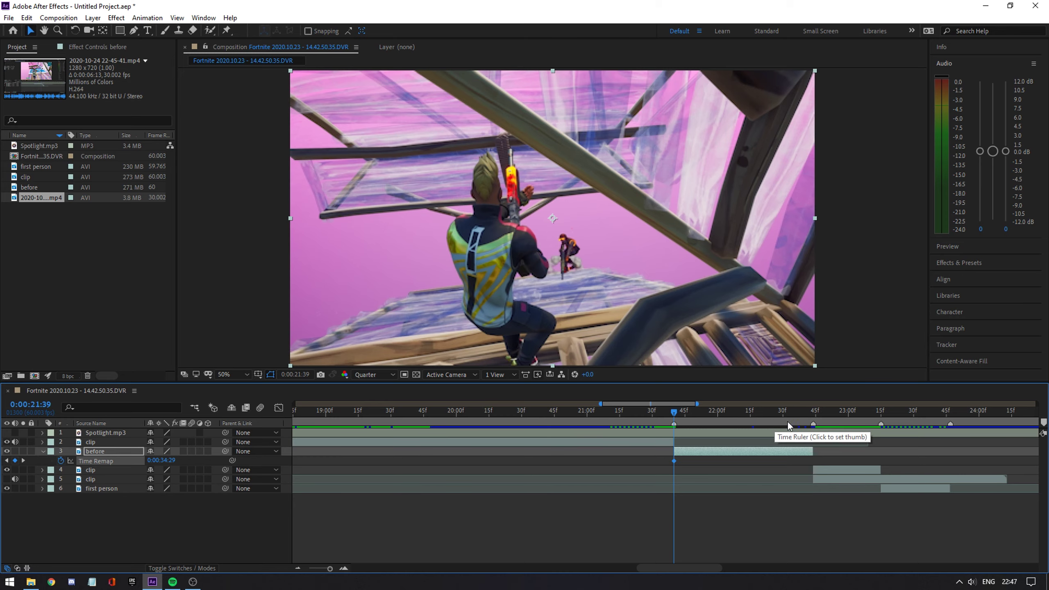
left_click_drag(805, 418, 752, 409)
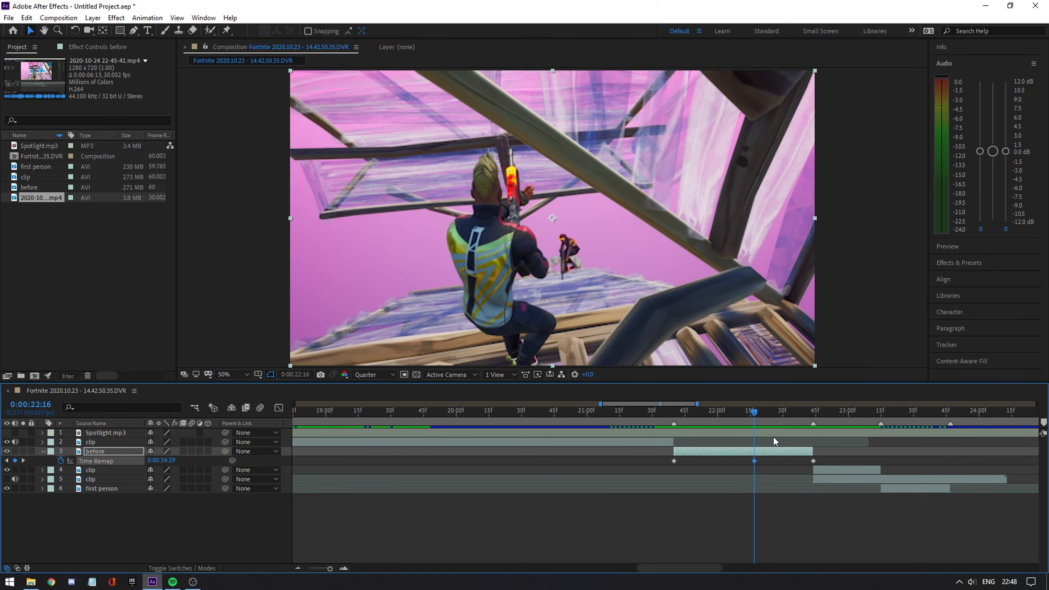
left_click_drag(163, 460, 419, 465)
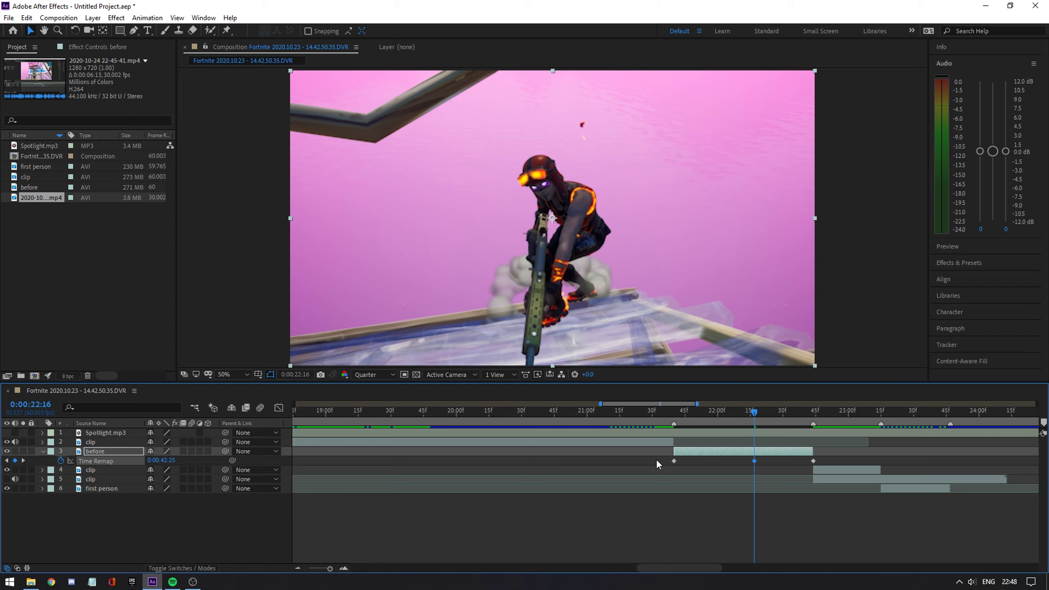
left_click_drag(652, 458, 864, 469)
- Apply Easy Ease to the before layer's three Time Remap keyframes
key("F9")
right_click(675, 460)
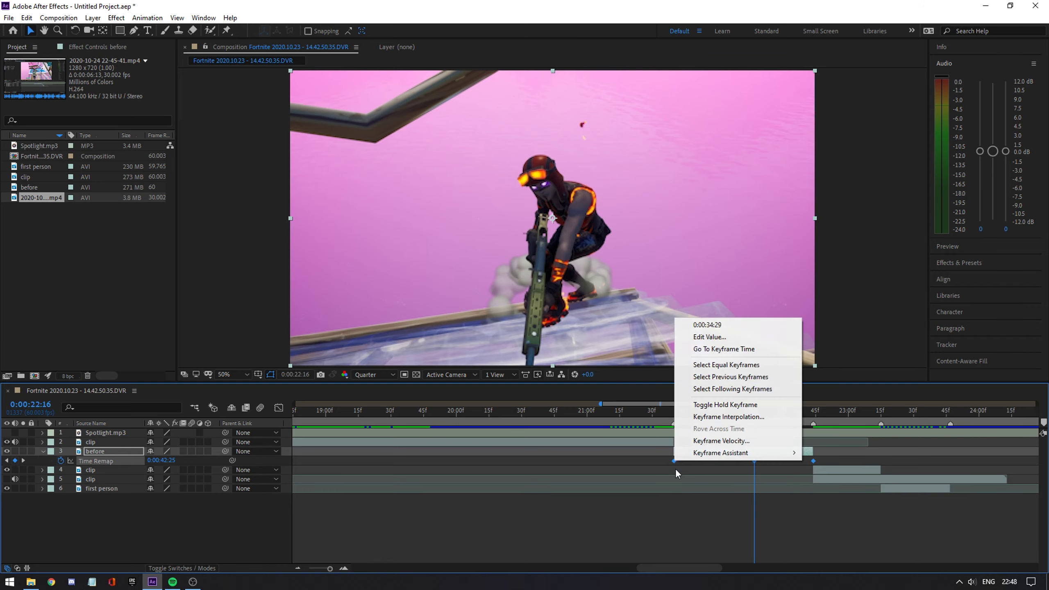
mouse_move(720, 454)
left_click(831, 489)
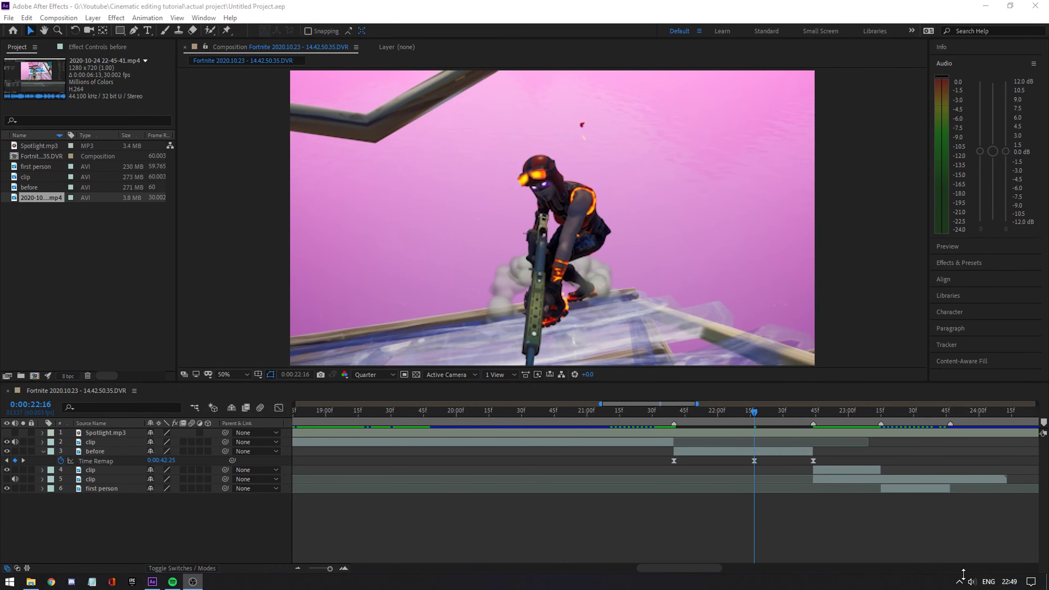
left_click_drag(650, 456, 824, 469)
- Drag the Time Remap curve's Bezier handles into a steep rise and sharp fall
left_click(278, 408)
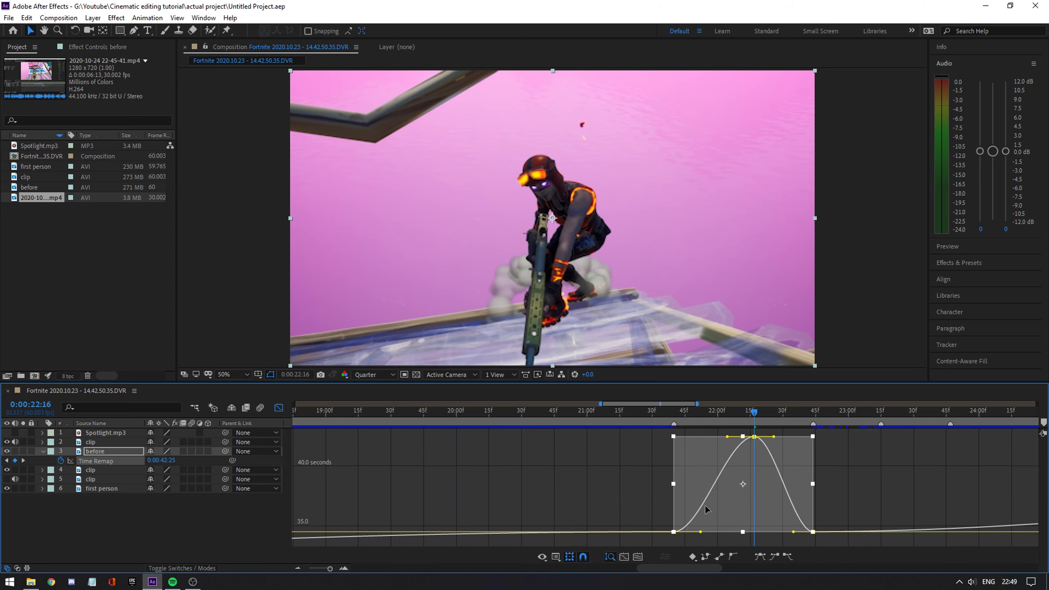
left_click(679, 530)
left_click_drag(701, 533, 698, 437)
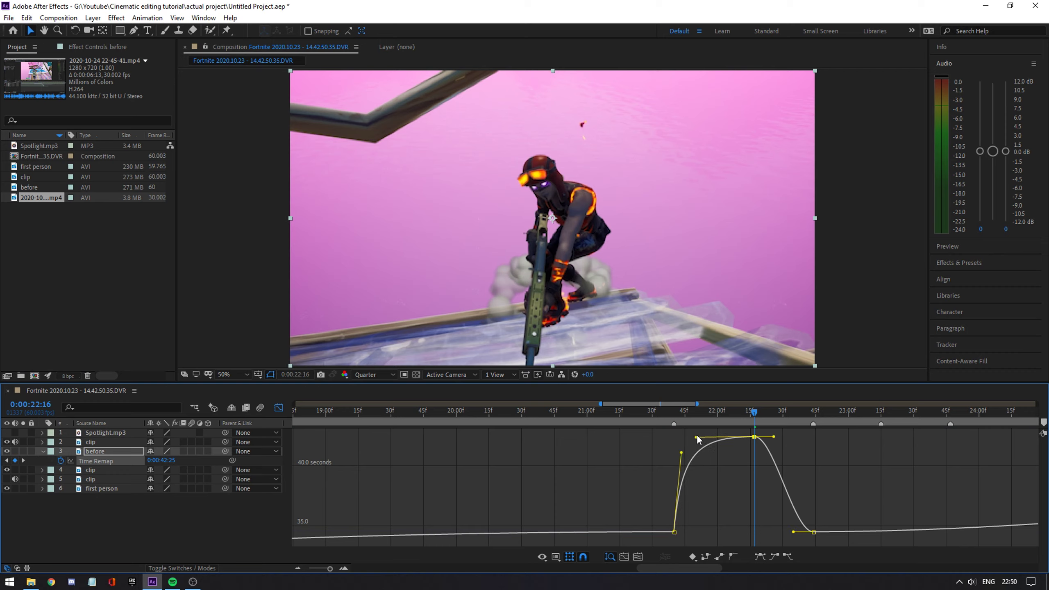
left_click_drag(775, 436, 792, 461)
left_click_drag(793, 532, 808, 478)
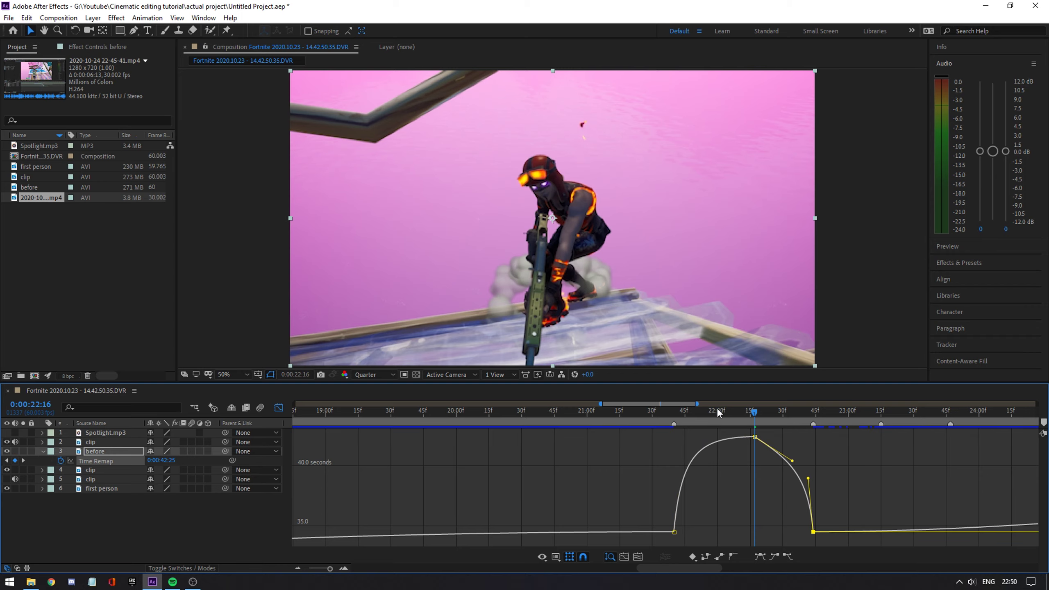
left_click_drag(718, 412, 659, 412)
left_click(279, 408)
left_click(960, 262)
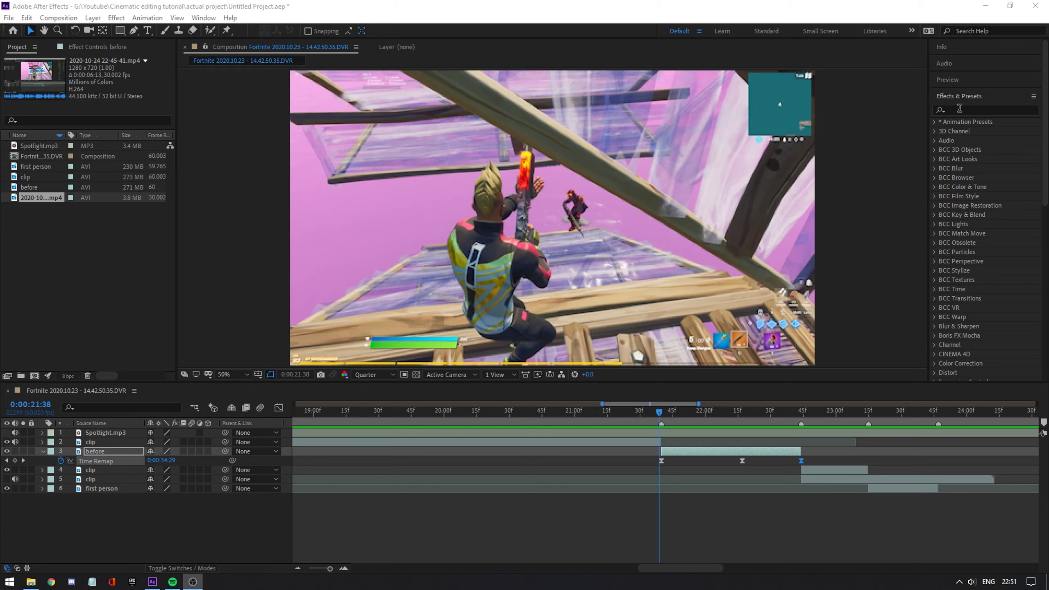
- Search 'blurmo' and apply Sapphire S_BlurMoCurves to the before layer
left_click(963, 111)
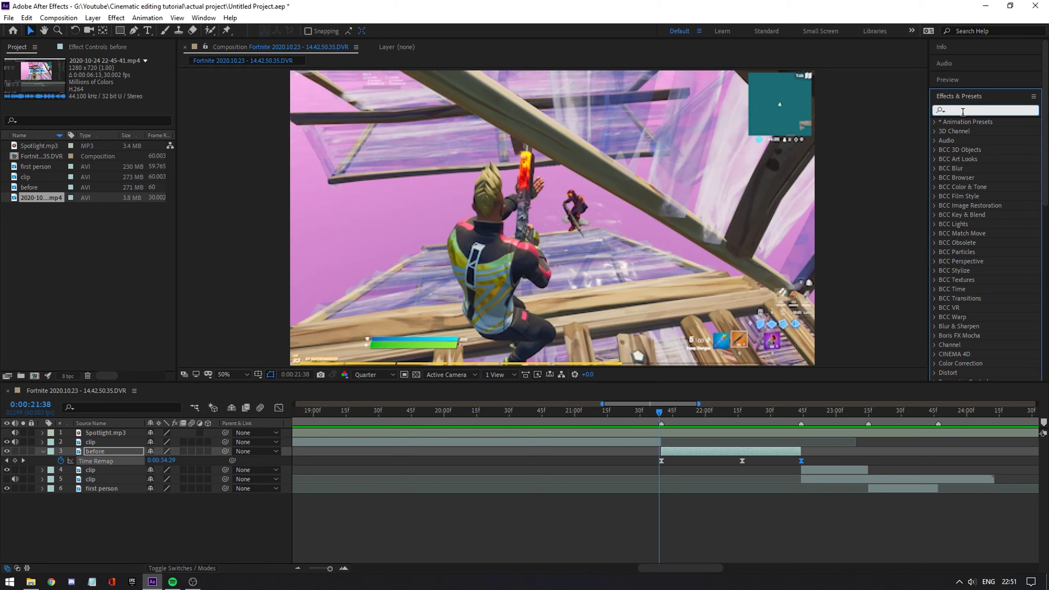
type("blurmo")
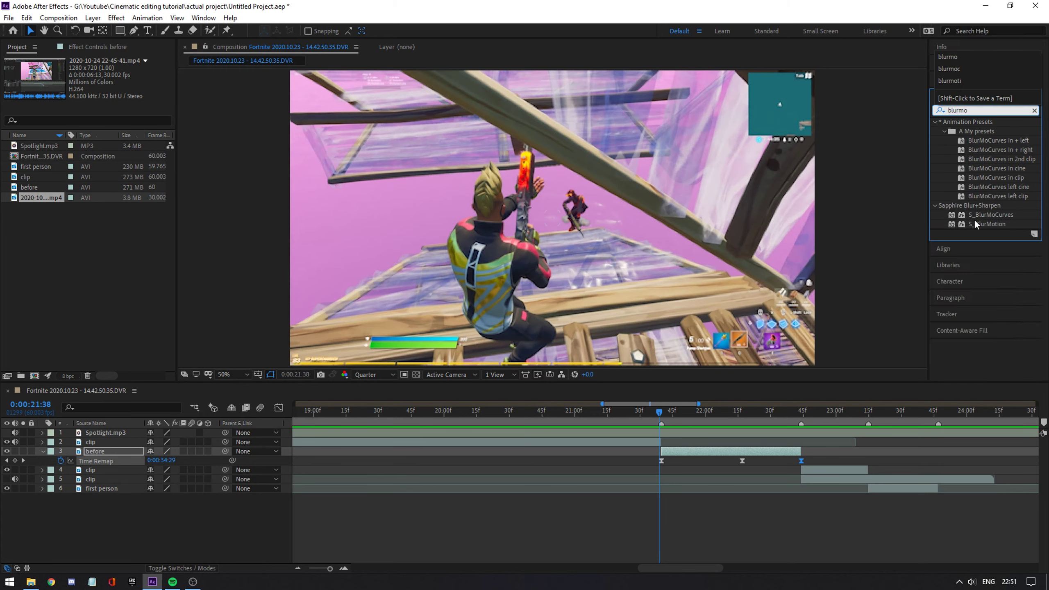
left_click_drag(990, 214, 740, 452)
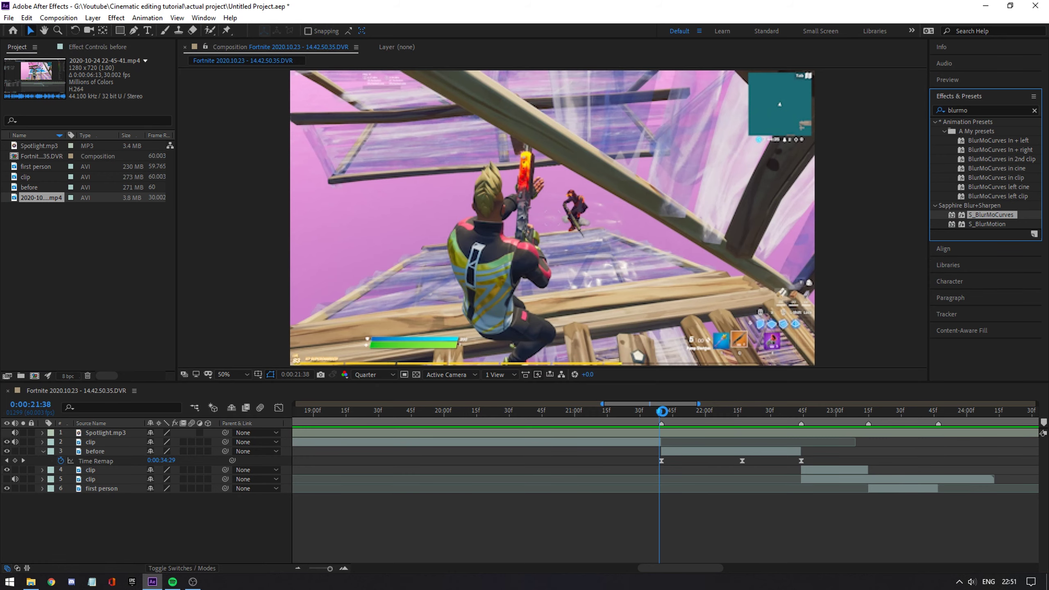
left_click(662, 412)
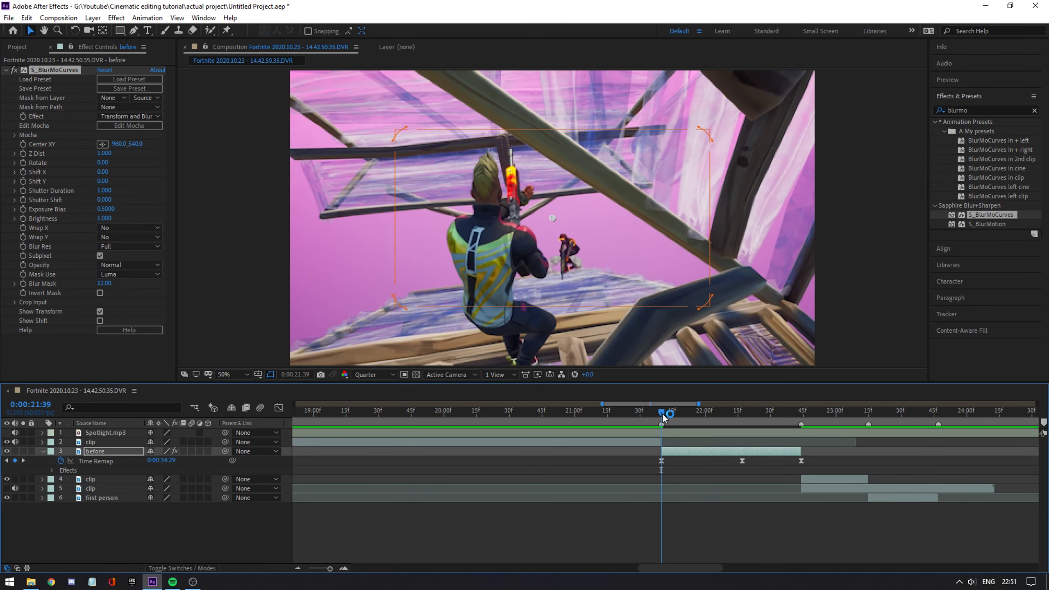
- Keyframe Z Dist at 21:39 and 21:50, with the first keyframe at 1.460
left_click(23, 154)
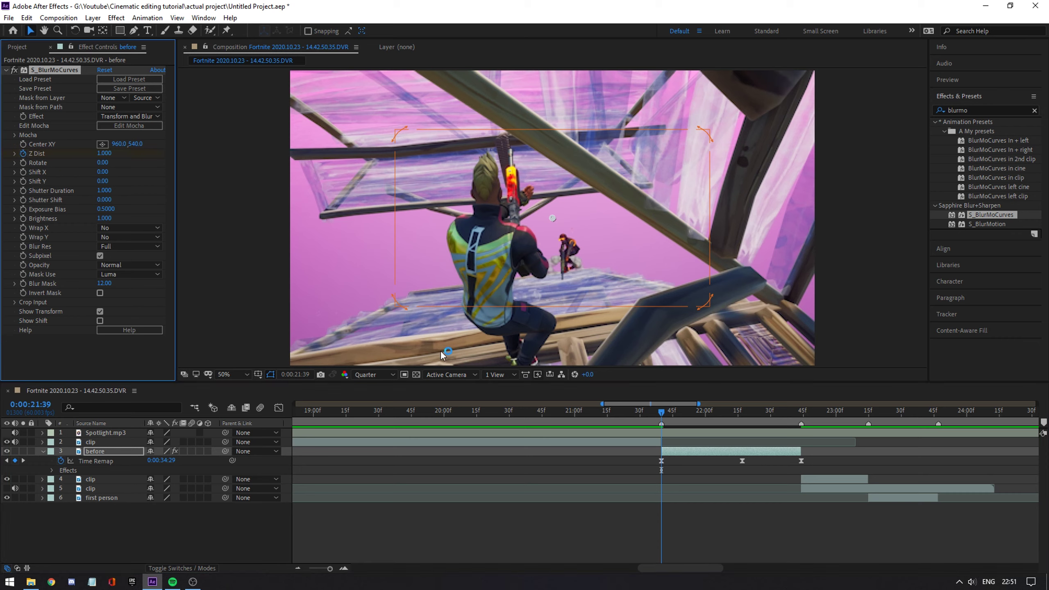
key("u")
key("u")
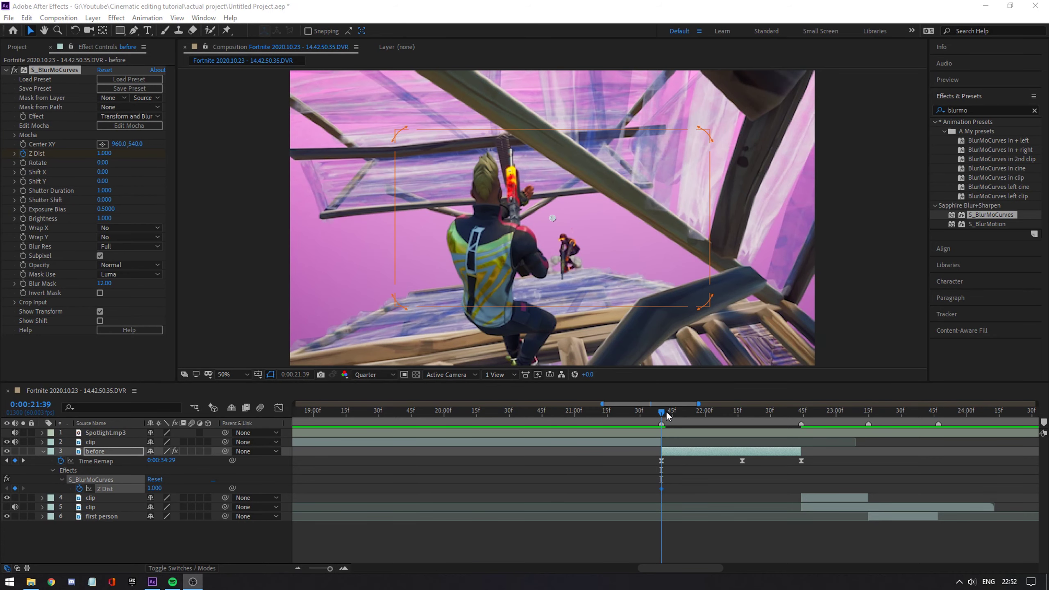
left_click_drag(663, 413, 687, 415)
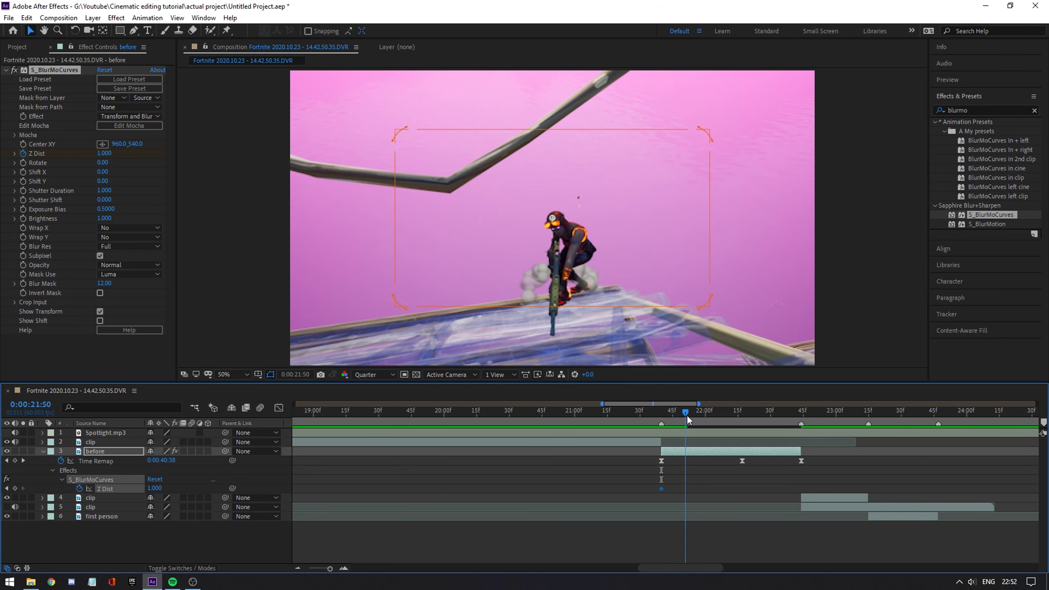
left_click(15, 489)
key("j")
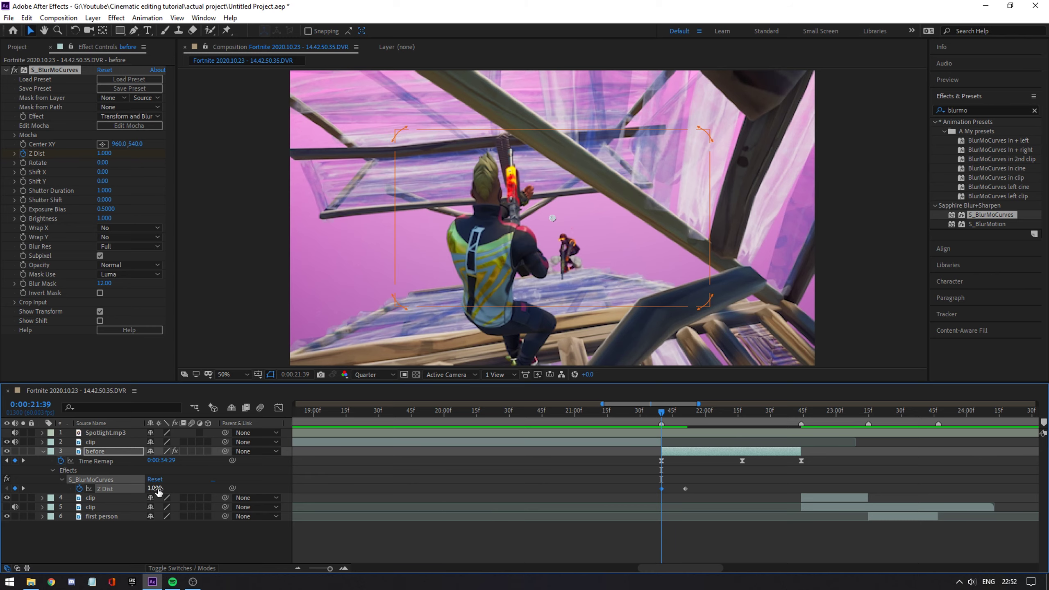
left_click_drag(156, 488, 185, 491)
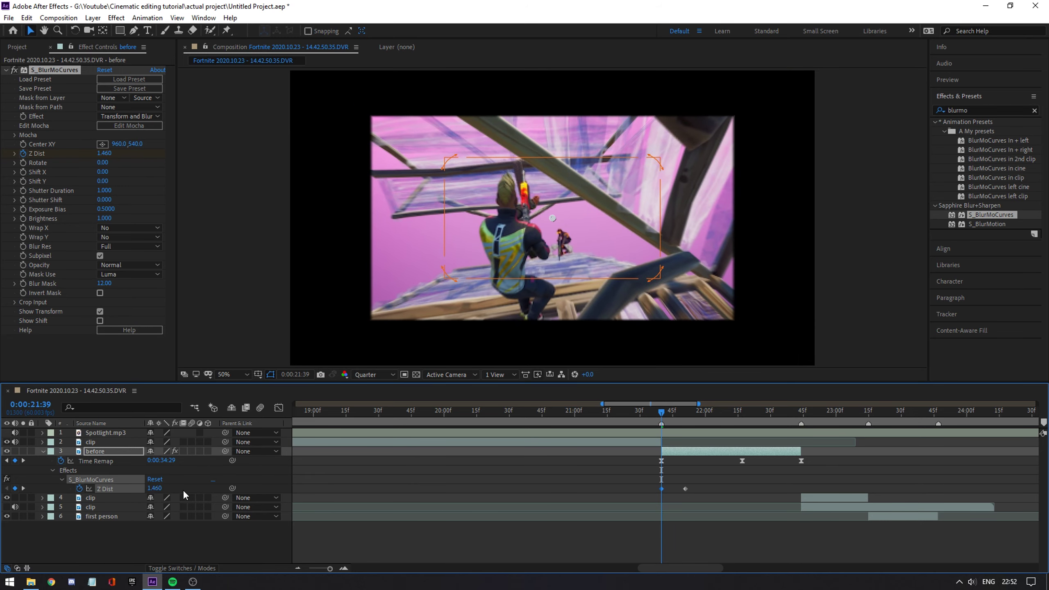
left_click(466, 478)
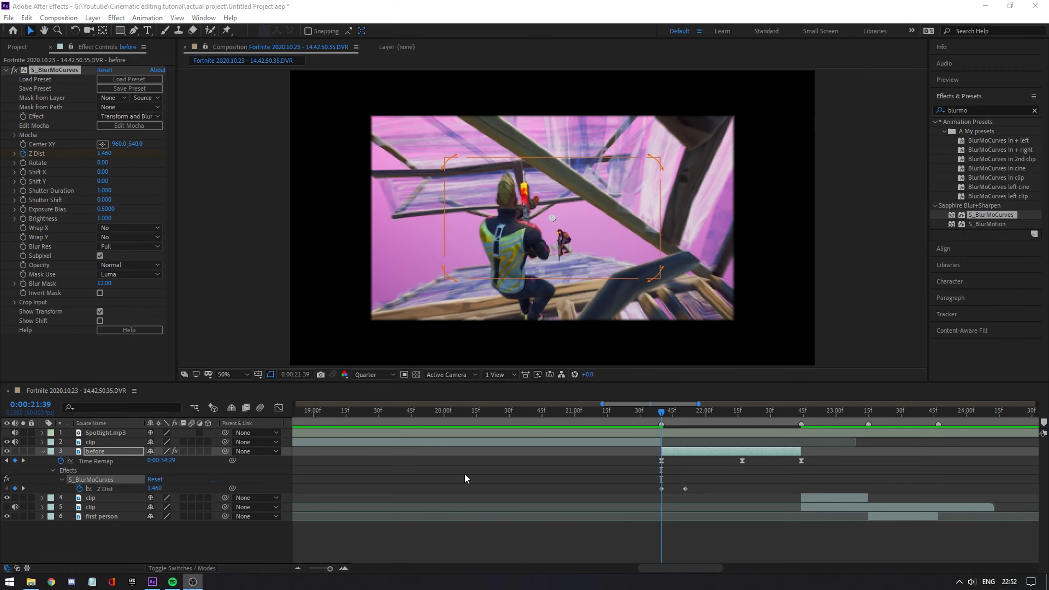
- Set S_BlurMoCurves Wrap X and Wrap Y to Reflect
left_click(128, 228)
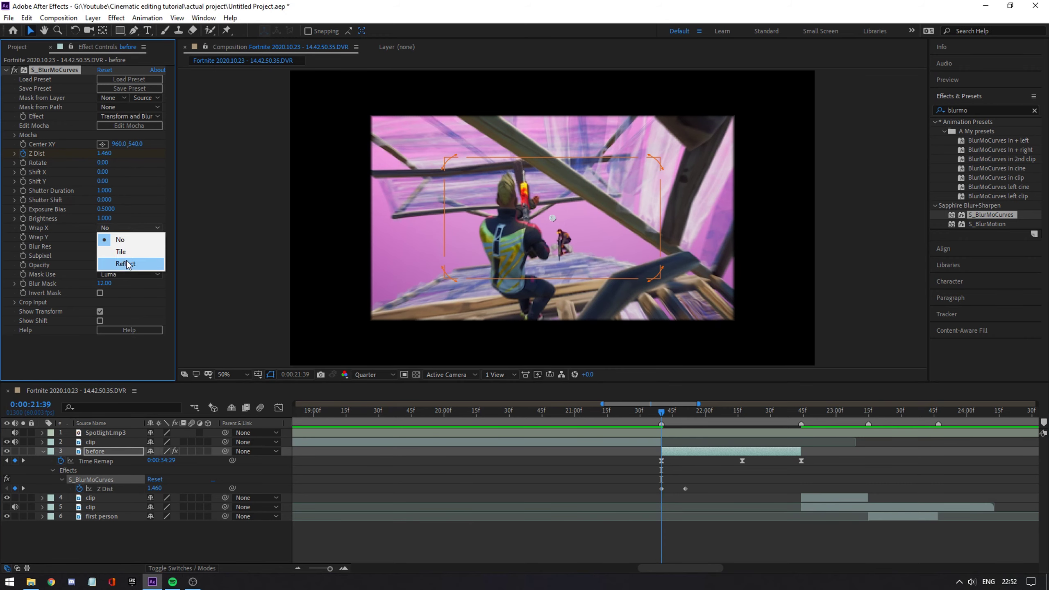
left_click(124, 264)
left_click(128, 237)
left_click(124, 273)
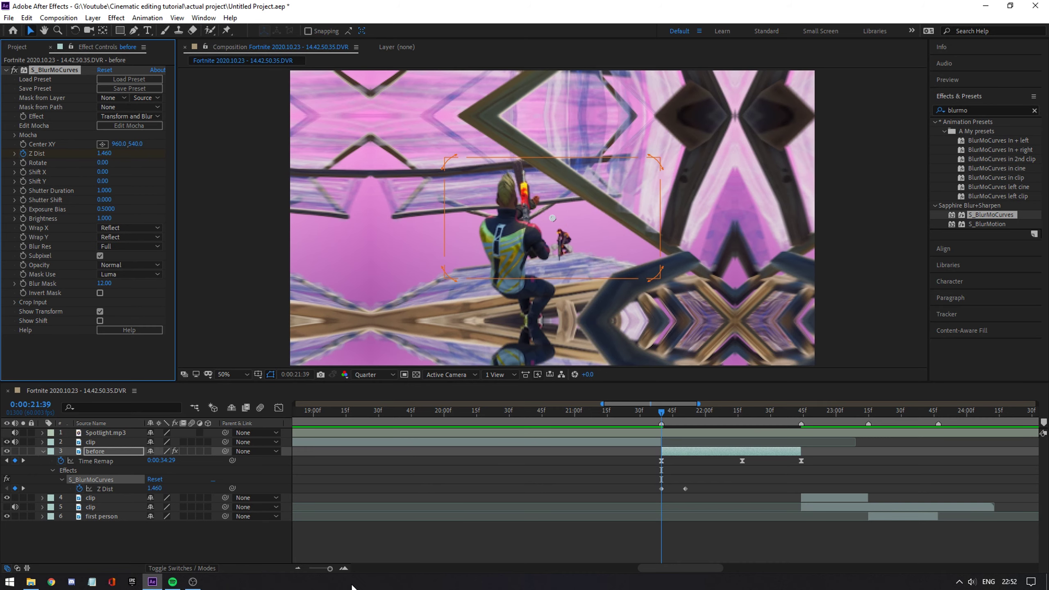
- Easy Ease both Z Dist keyframes
left_click(344, 568)
left_click_drag(627, 482, 808, 494)
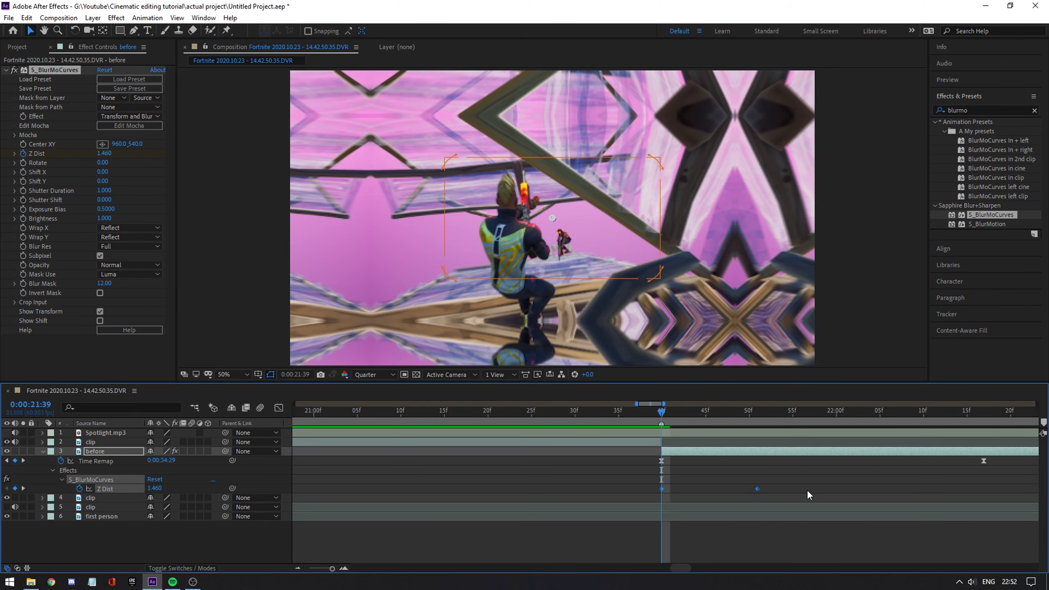
key("F9")
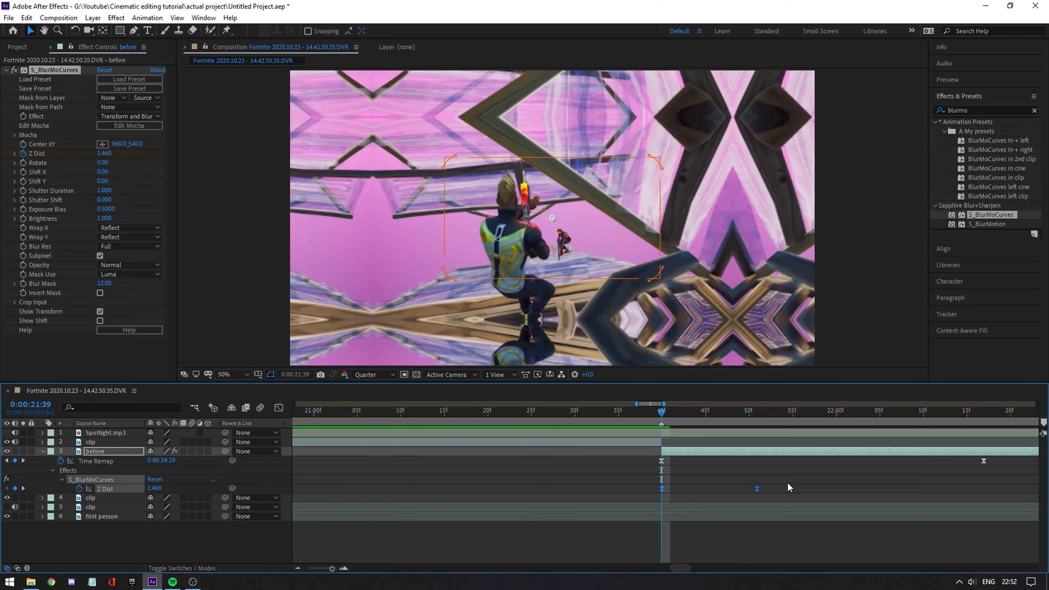
- Reshape the Z Dist curve so the zoom blur drops steeply to 1.000 after the cut
left_click(277, 407)
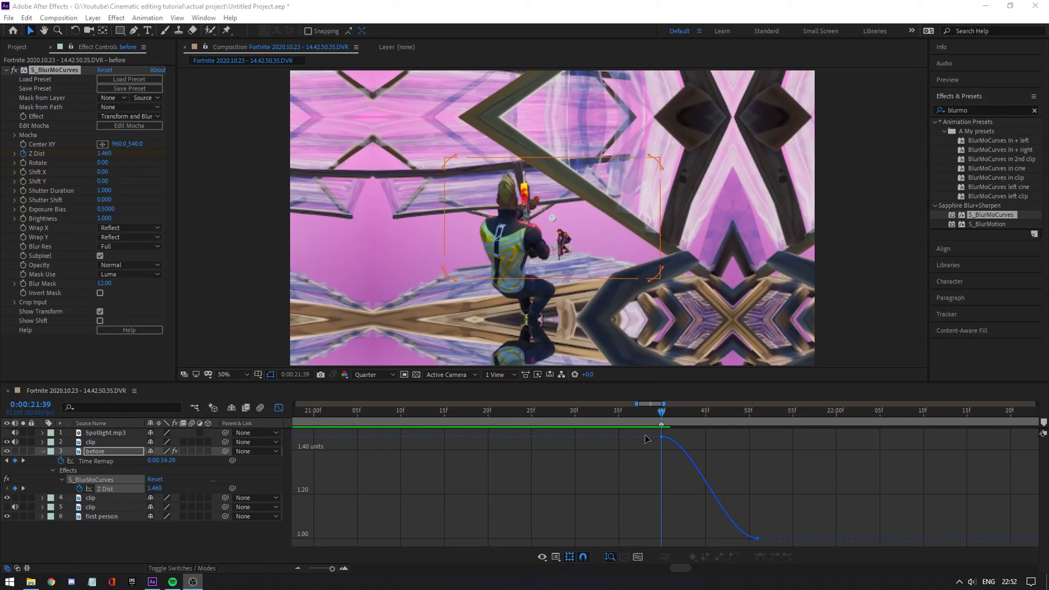
left_click(665, 441)
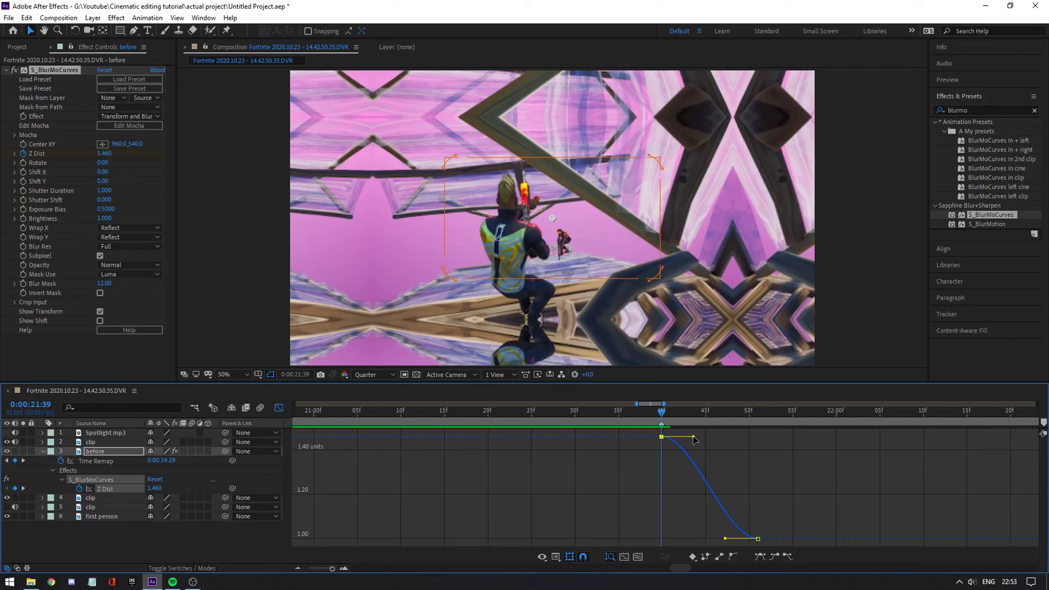
left_click_drag(694, 441, 621, 530)
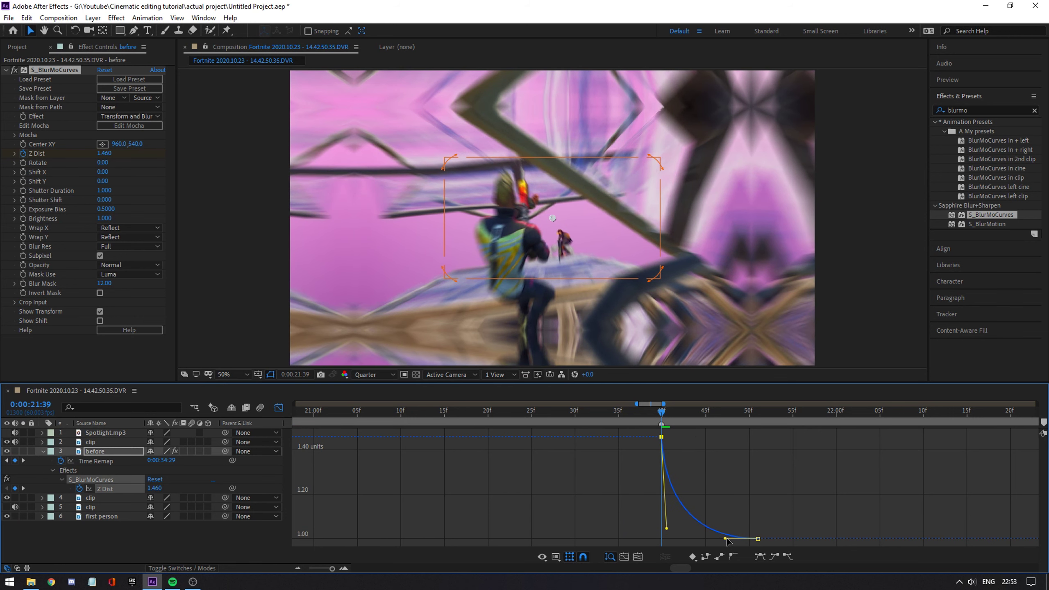
left_click_drag(726, 539, 675, 543)
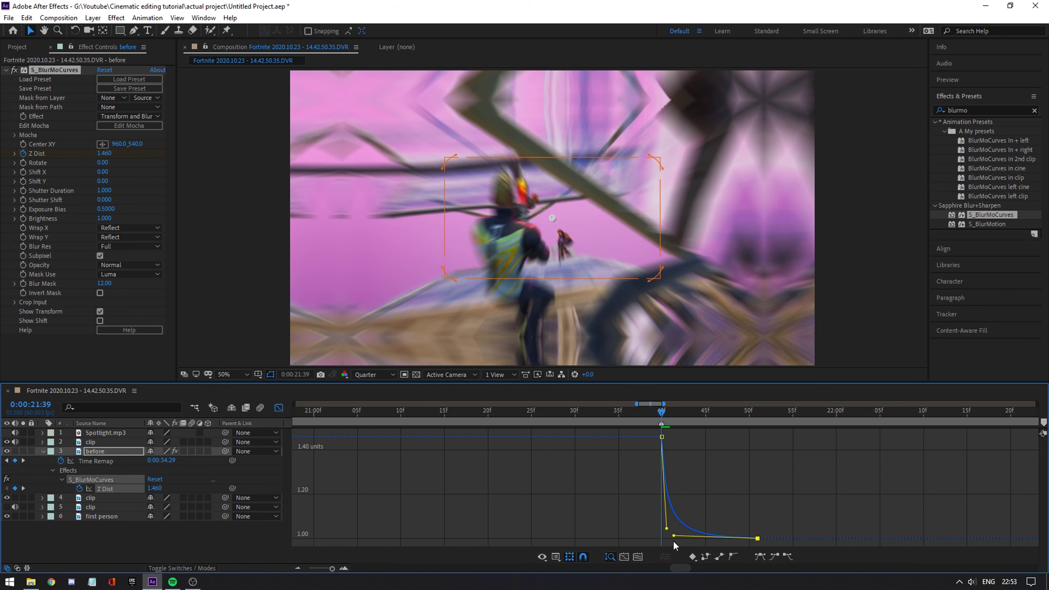
key("shift+F3")
- Preview the transition and apply S_BlurMoCurves to the clip layer
key("space")
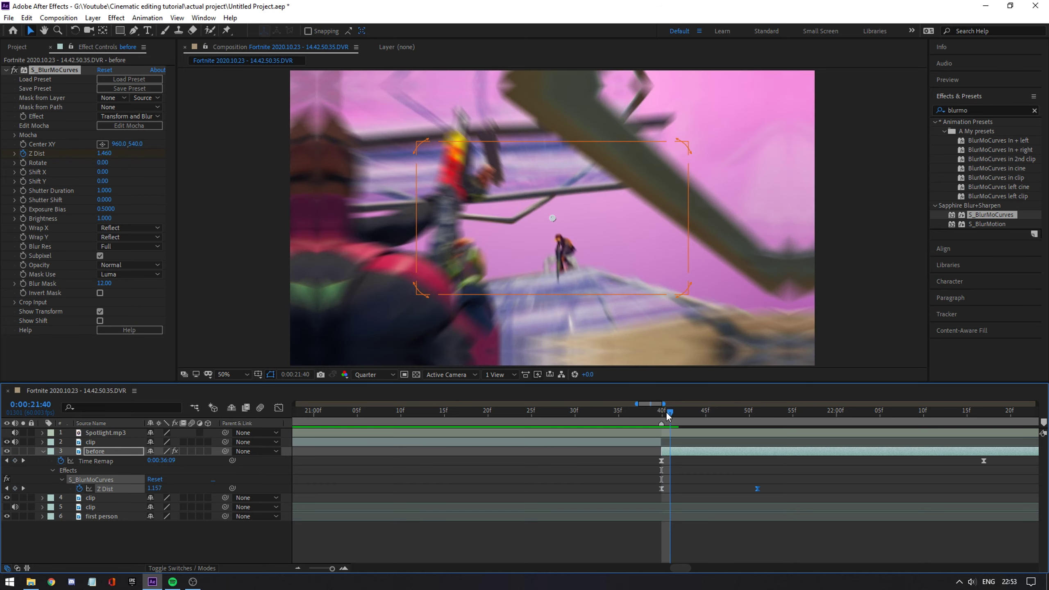
key("space")
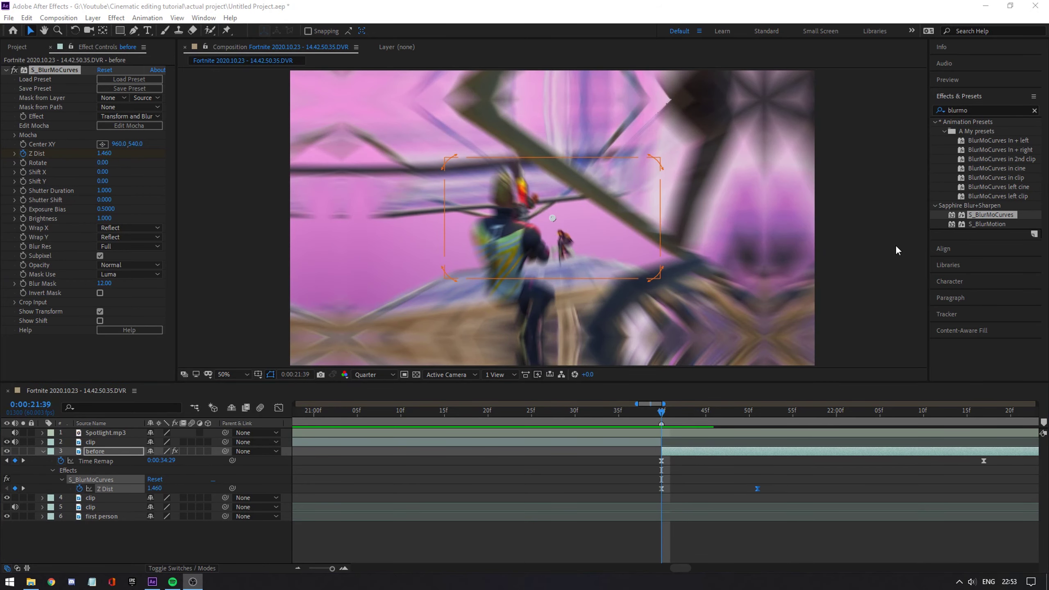
left_click_drag(1000, 216, 648, 444)
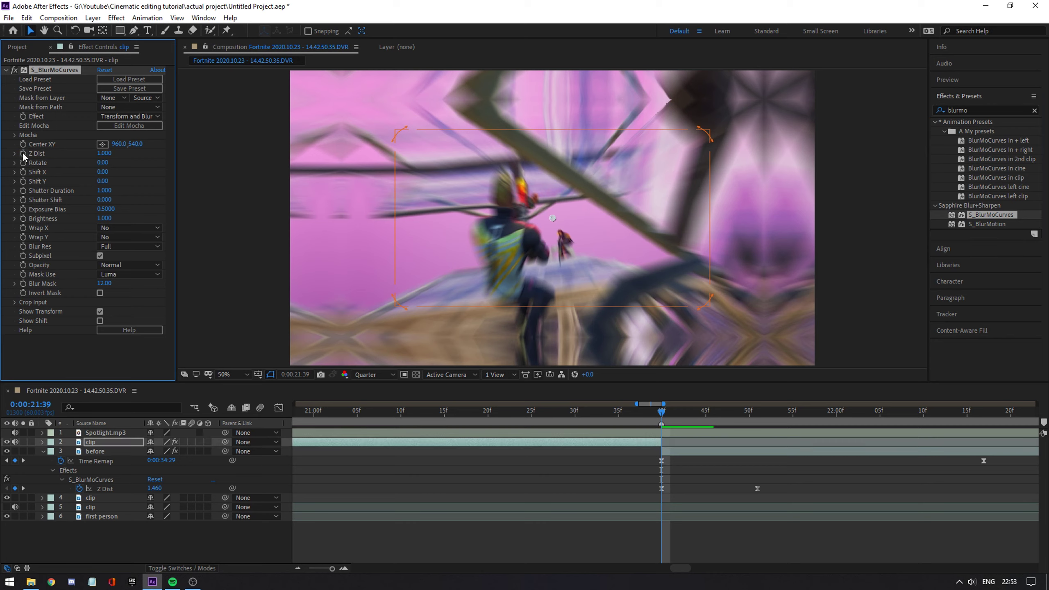
- Set the clip layer's S_BlurMoCurves Wrap X and Wrap Y to Reflect
key("u")
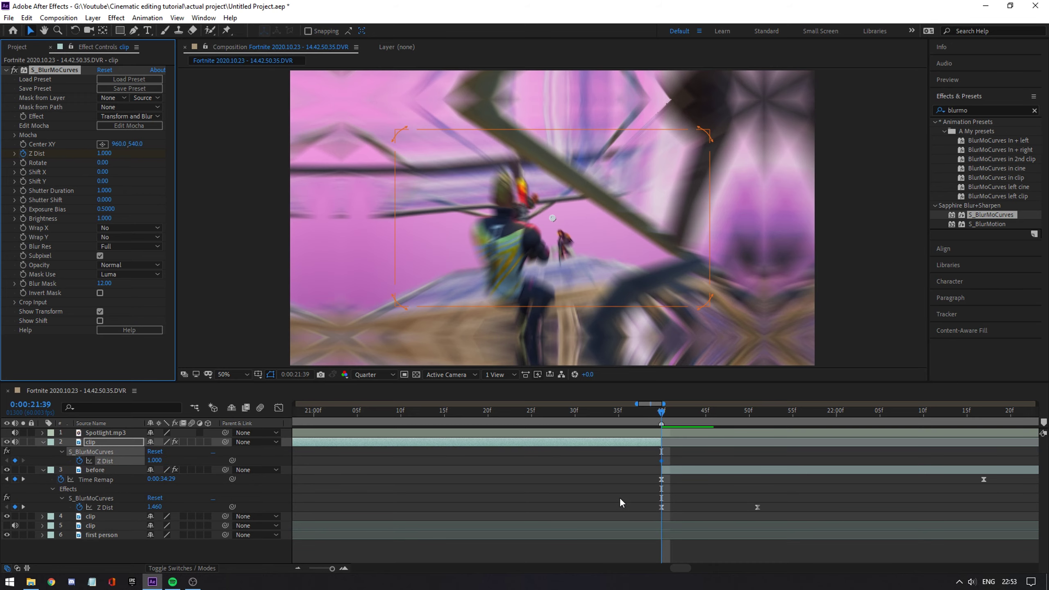
left_click(117, 228)
left_click(116, 264)
left_click(123, 237)
left_click(120, 273)
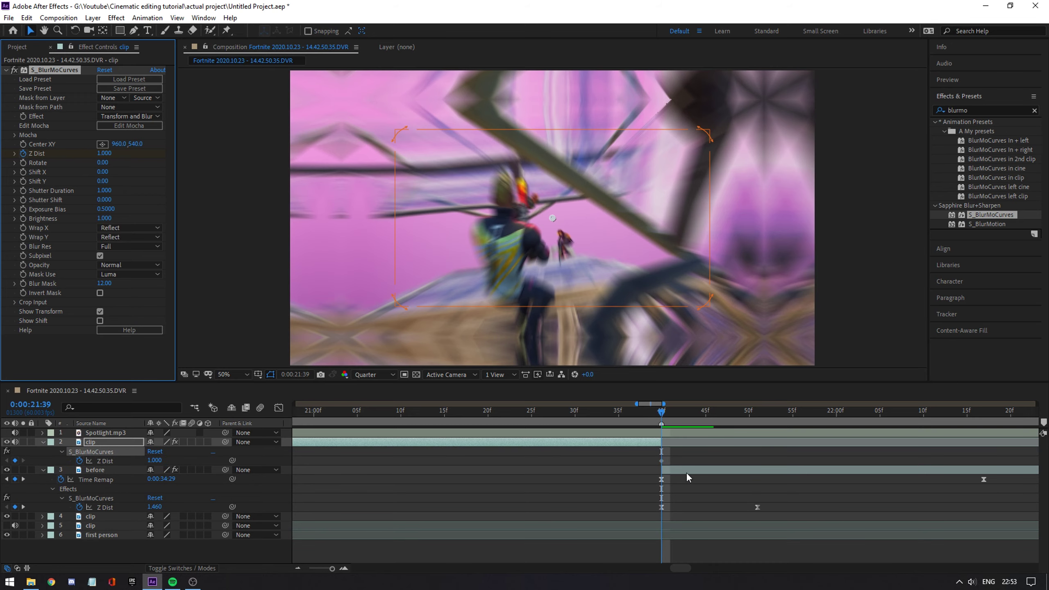
- Lower the clip's Z Dist keyframe at the cut (21:39) to 0.350
left_click(662, 460)
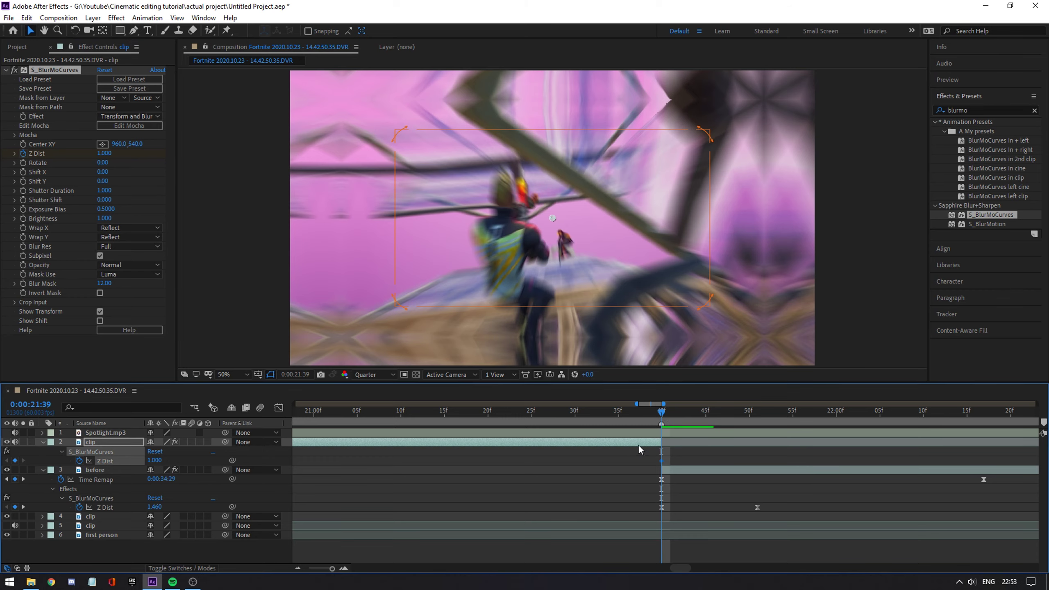
left_click_drag(661, 413, 574, 413)
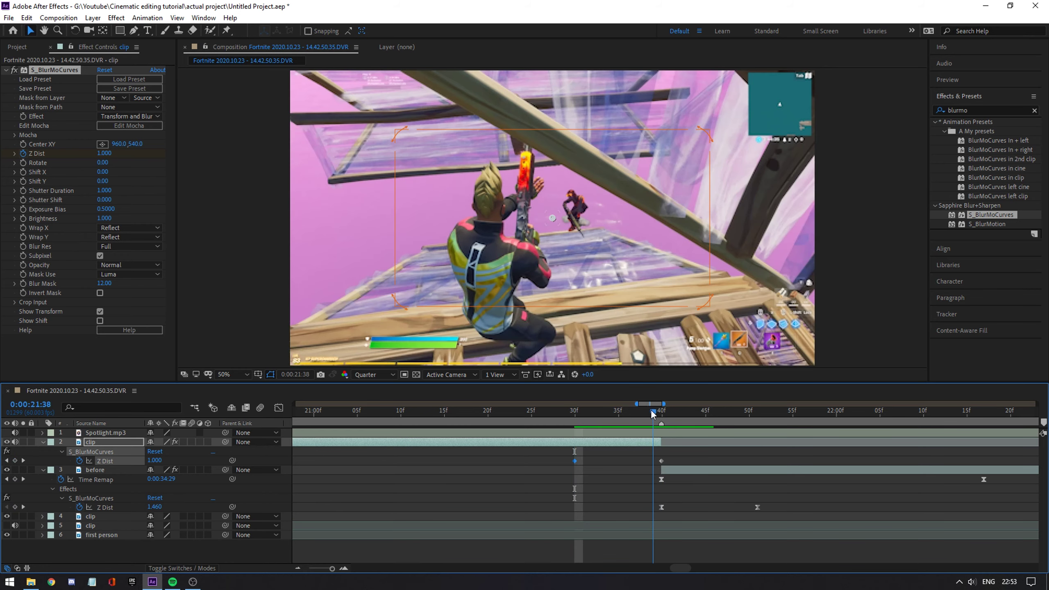
left_click(661, 411)
left_click(661, 460)
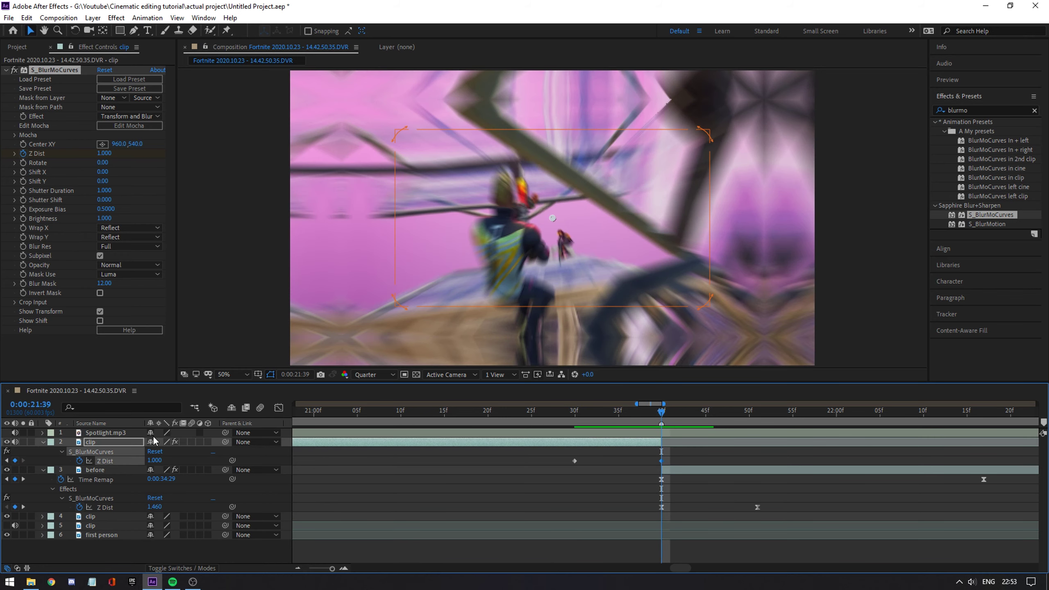
left_click_drag(154, 461, 127, 467)
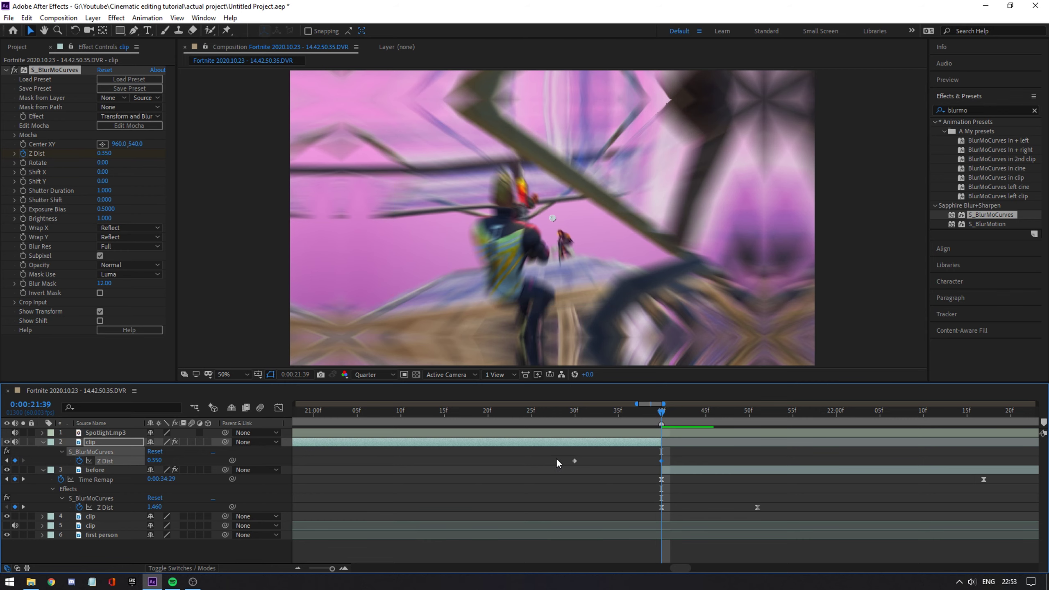
- Shape both Z Dist handles so the drop from 1.000 plunges sharply into the cut
left_click_drag(546, 457, 725, 465)
left_click(279, 409)
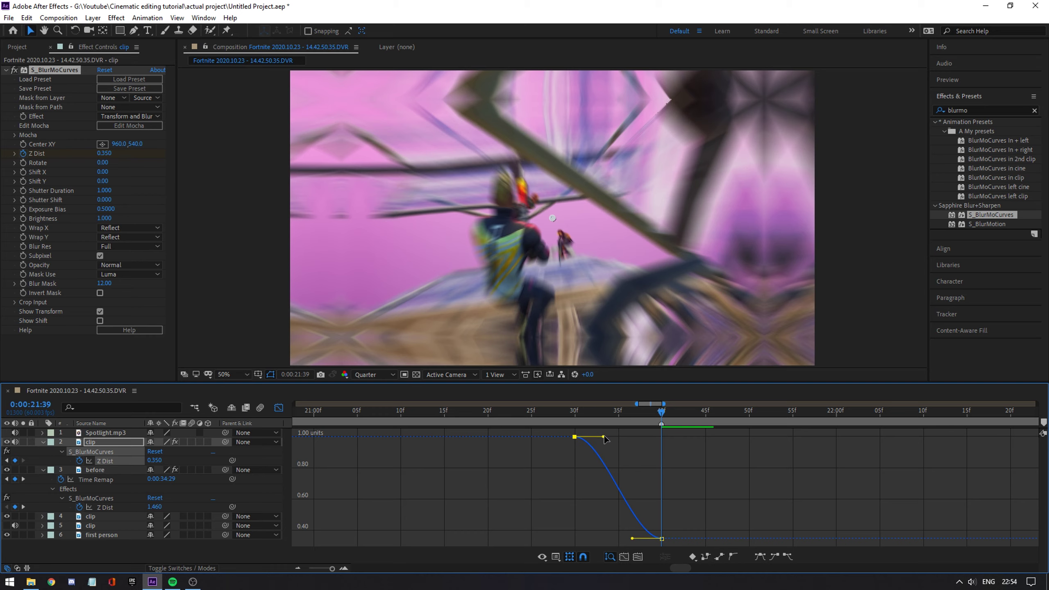
left_click_drag(609, 437, 652, 436)
left_click_drag(633, 538, 668, 451)
left_click(277, 409)
left_click(568, 419)
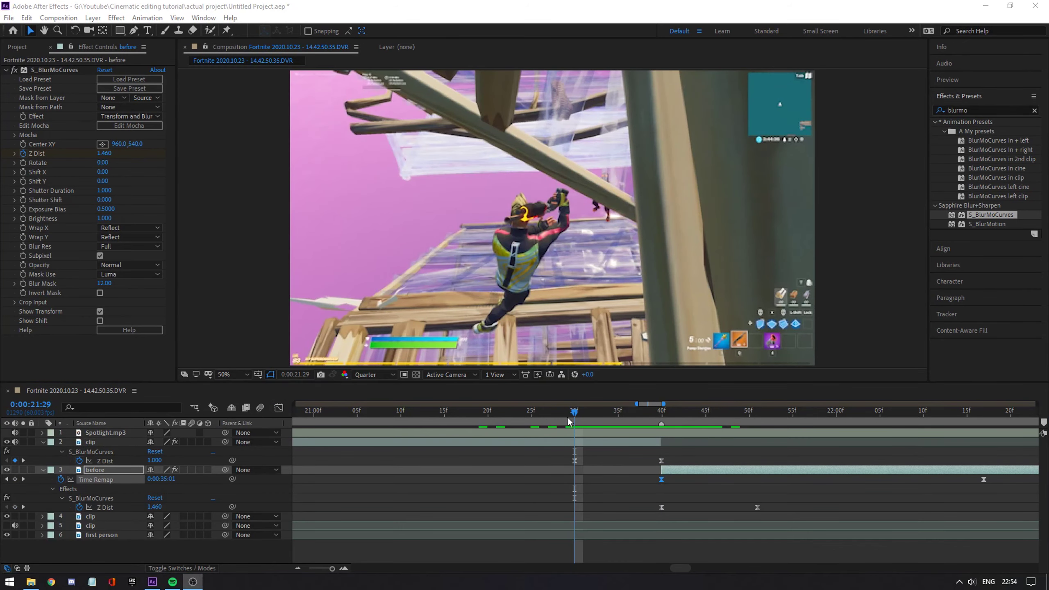
- Add a Z Dist keyframe at 22:31 and raise Z Dist to 1.430 at 22:43
left_click_drag(575, 413, 730, 436)
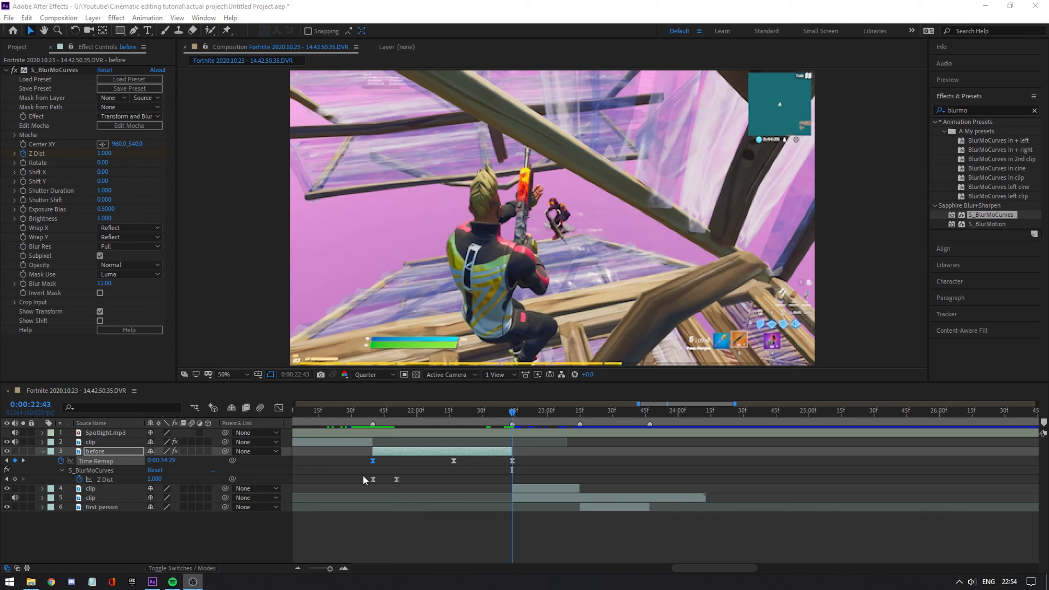
left_click(396, 479)
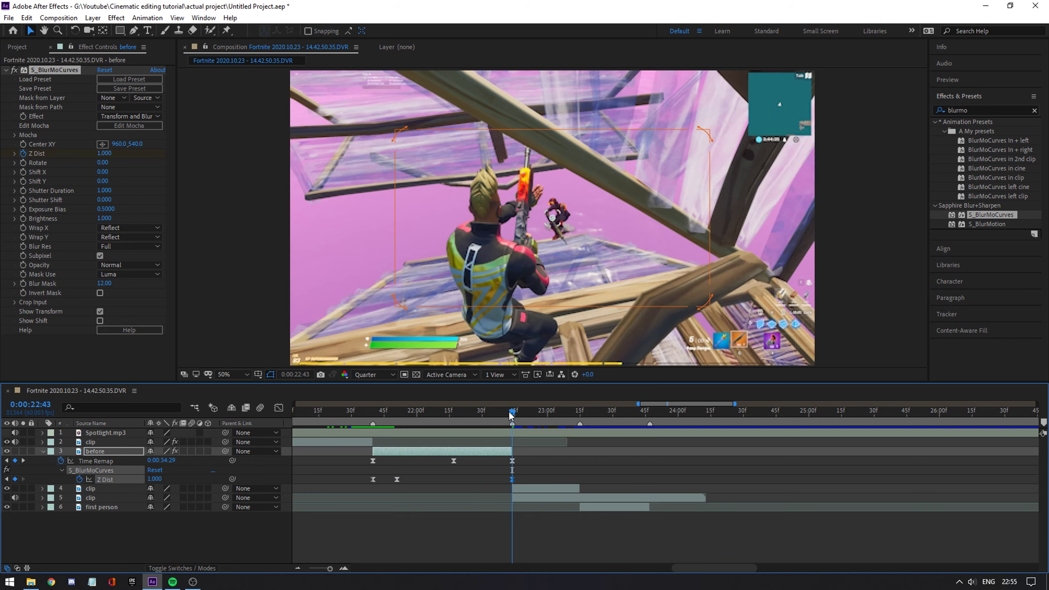
left_click_drag(505, 417, 486, 415)
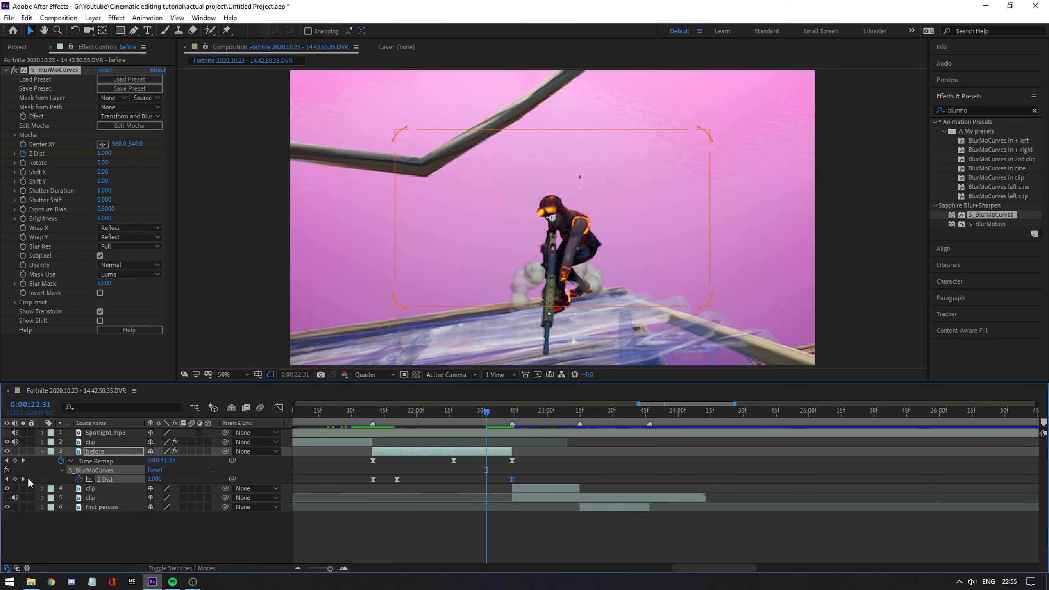
left_click(15, 479)
key("k")
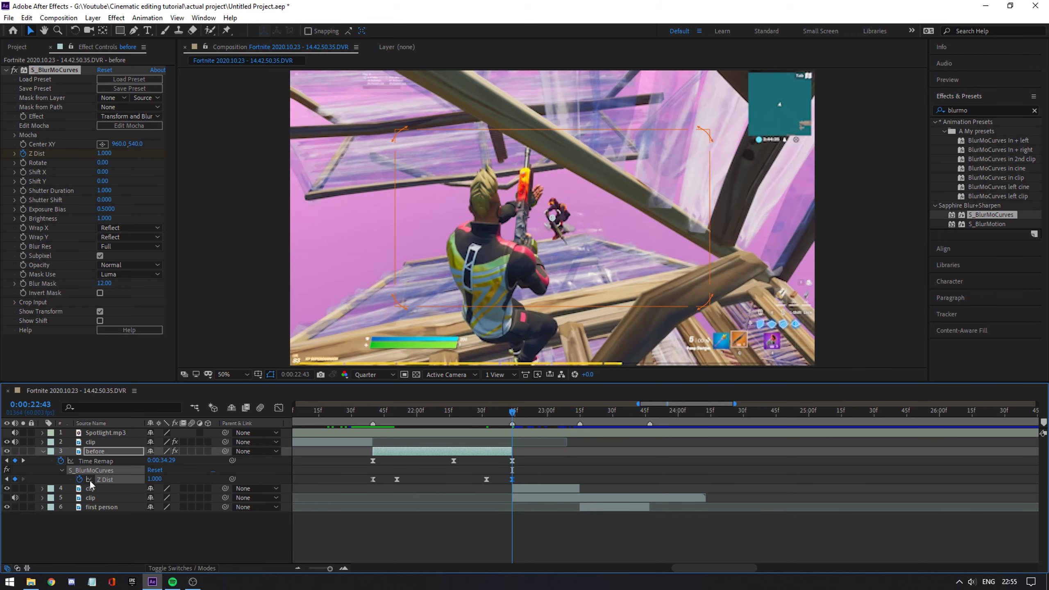
left_click_drag(159, 482, 184, 482)
- Steepen the Z Dist curve so it climbs sharply from 1.000 into 22:43
left_click_drag(460, 473, 523, 483)
left_click_drag(459, 473, 520, 492)
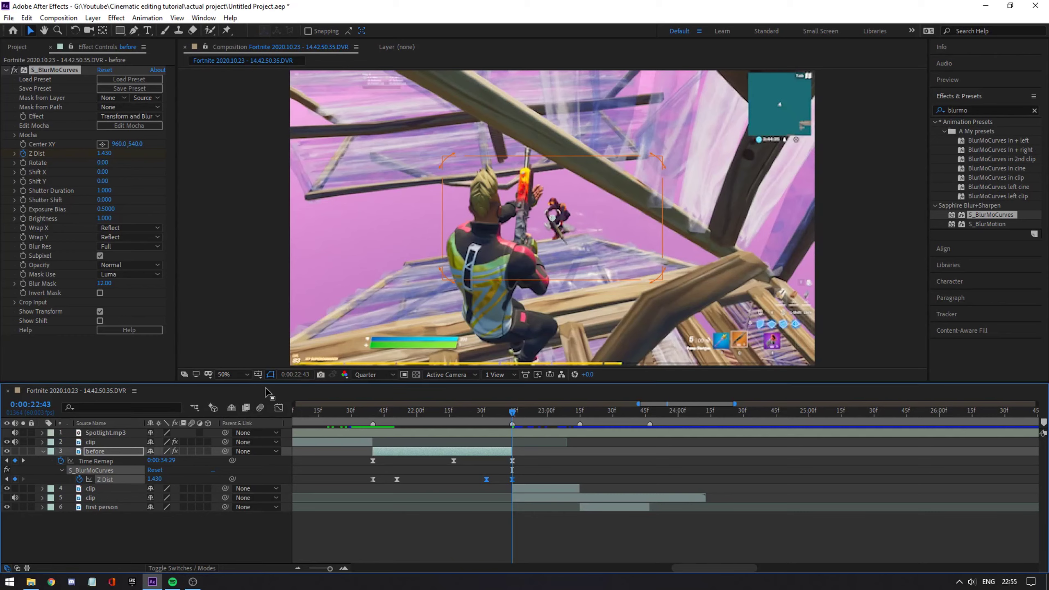
left_click(279, 408)
left_click(499, 540)
left_click(486, 538)
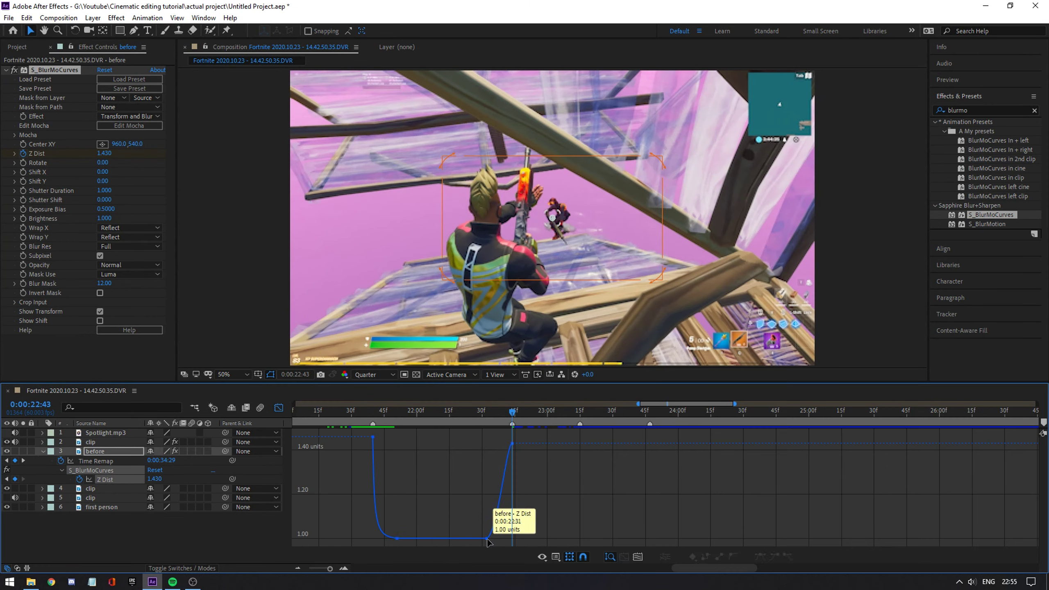
left_click(345, 569)
left_click_drag(483, 539, 507, 539)
left_click_drag(501, 438, 510, 529)
left_click(279, 407)
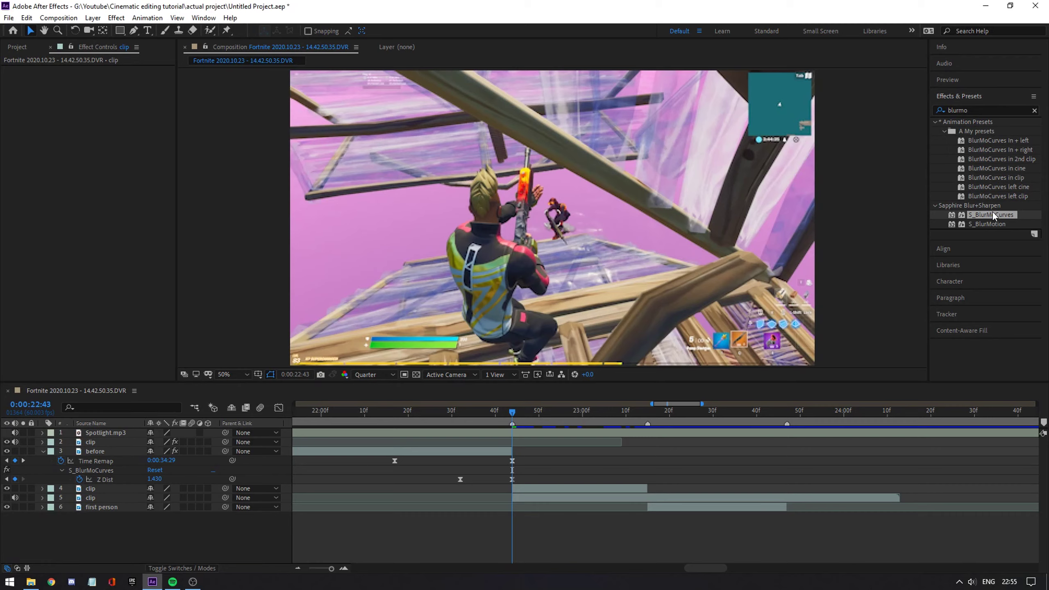
- Apply S_BlurMoCurves to layer 4 with Wrap X and Wrap Y set to Reflect
left_click_drag(1000, 213, 572, 496)
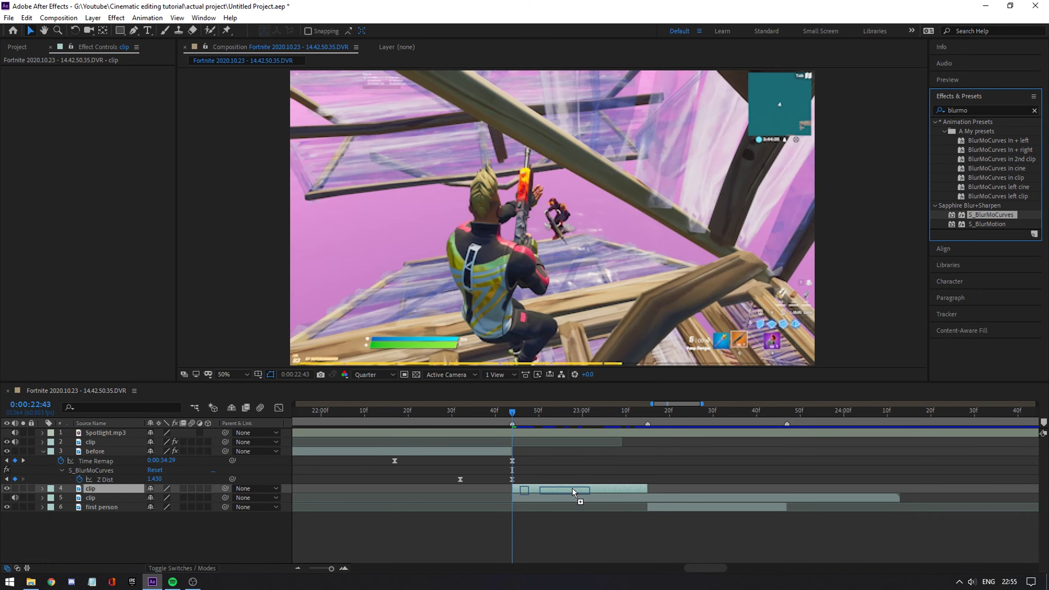
left_click(109, 228)
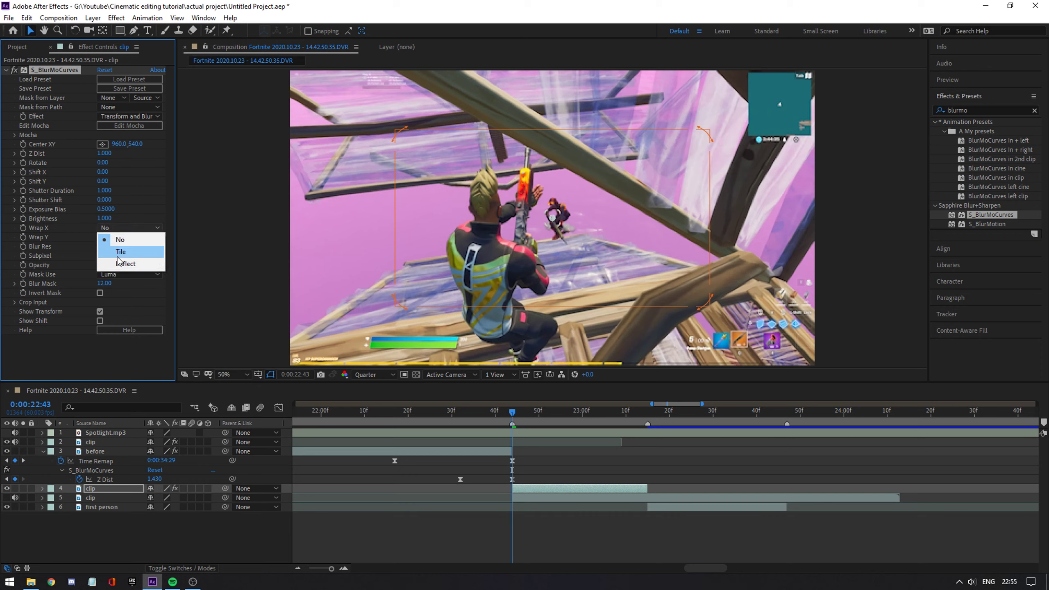
left_click(115, 243)
left_click(114, 238)
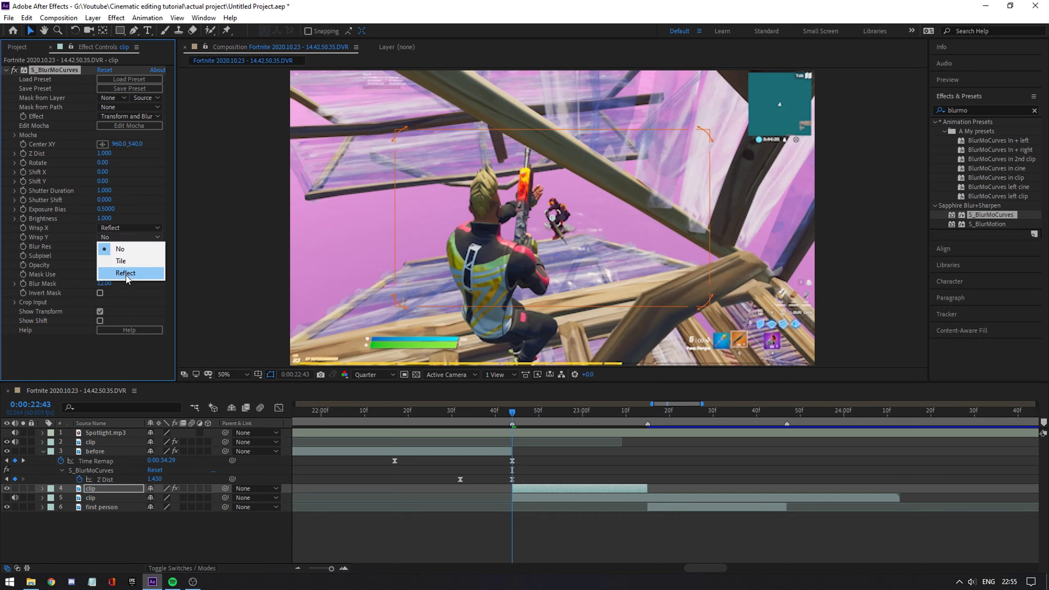
left_click(112, 274)
- Start Z Dist keyframing at 1.000 at the 22:43 cut and check frames after it
left_click(23, 153)
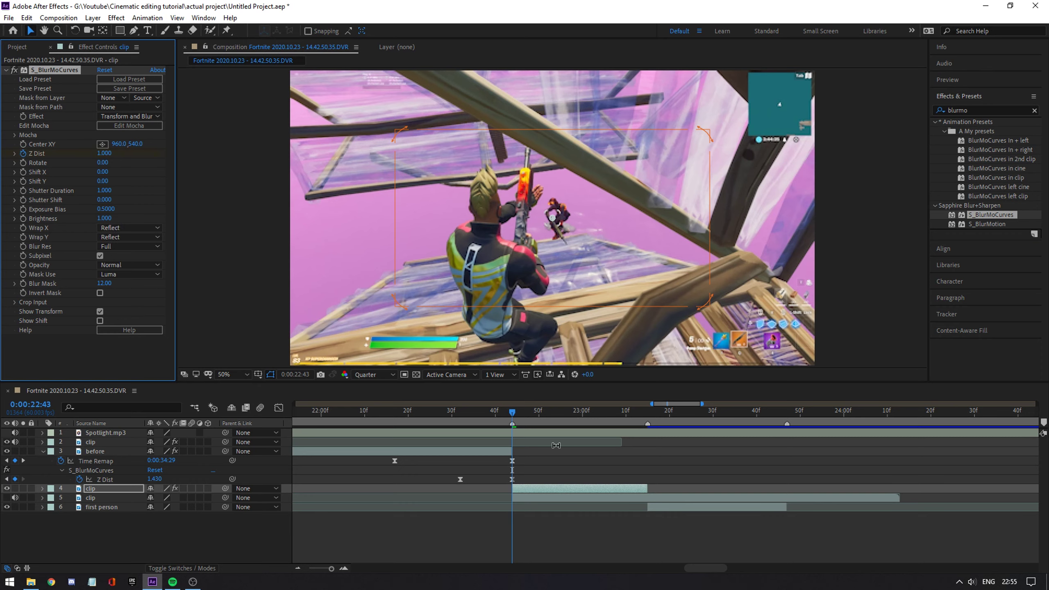
key("u")
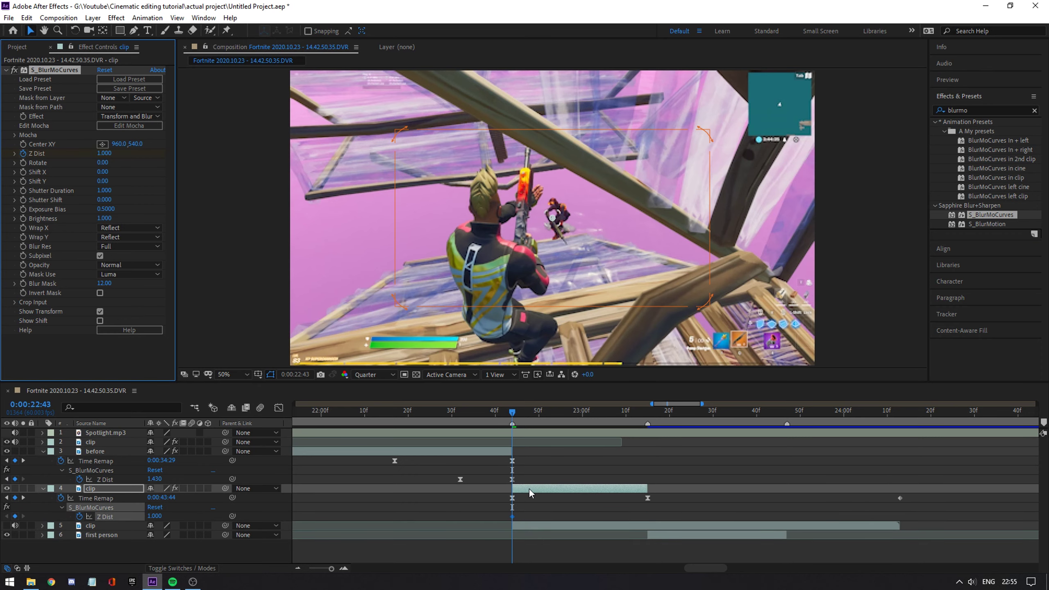
left_click(514, 416)
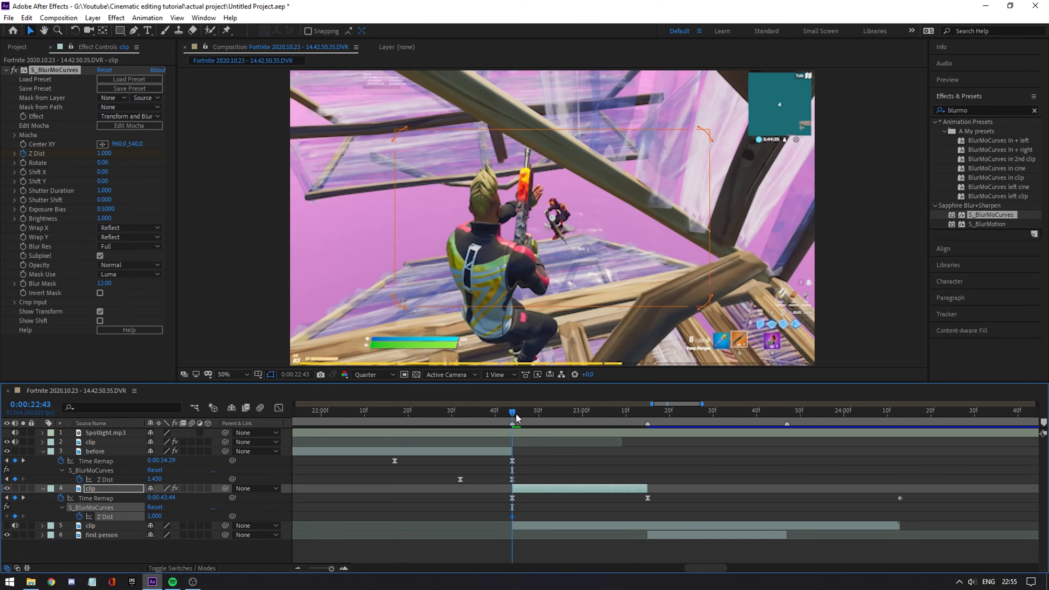
left_click_drag(517, 418, 552, 417)
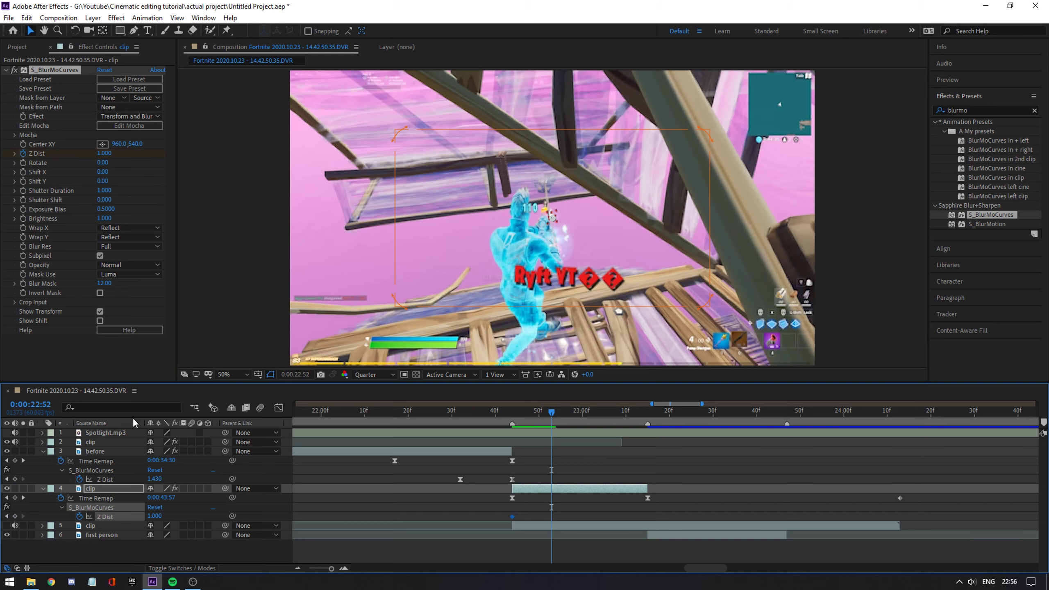
left_click(512, 412)
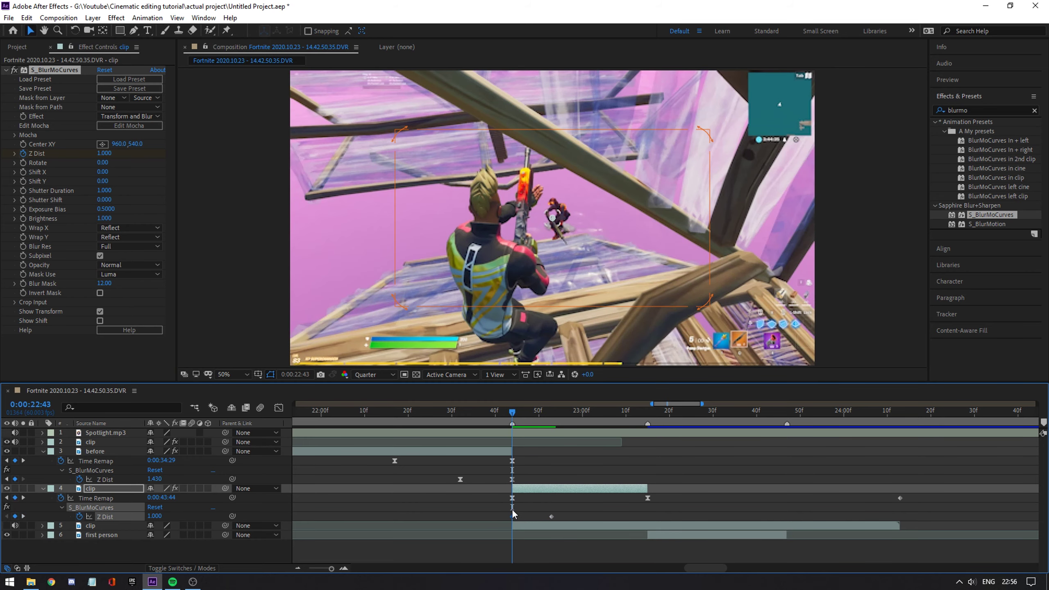
- Set Z Dist to 0.370 at the cut, ease it, and steepen the first keyframe's outgoing handle
left_click_drag(155, 515, 129, 525)
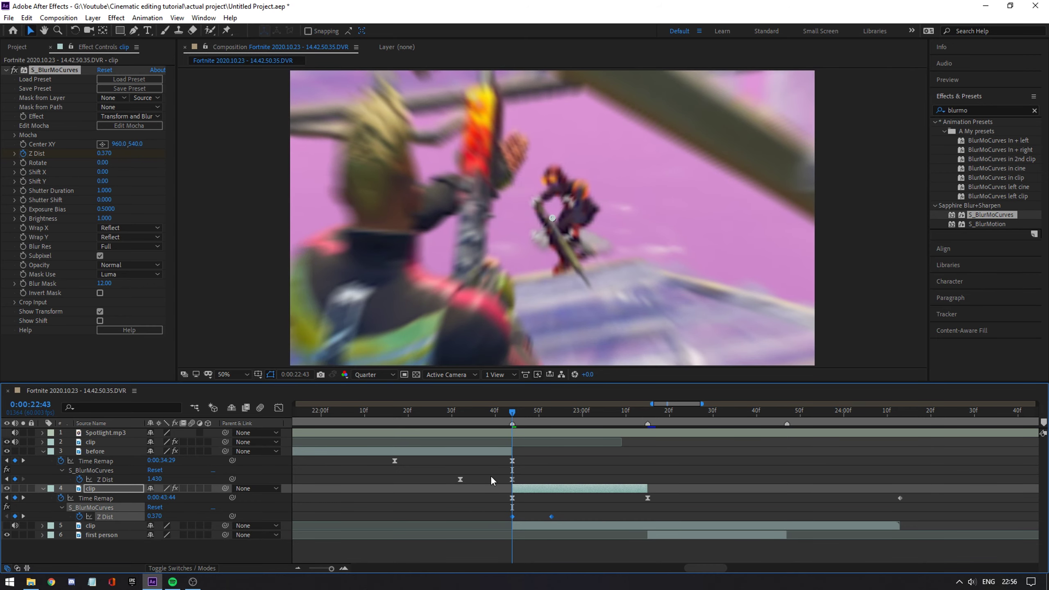
key("F9")
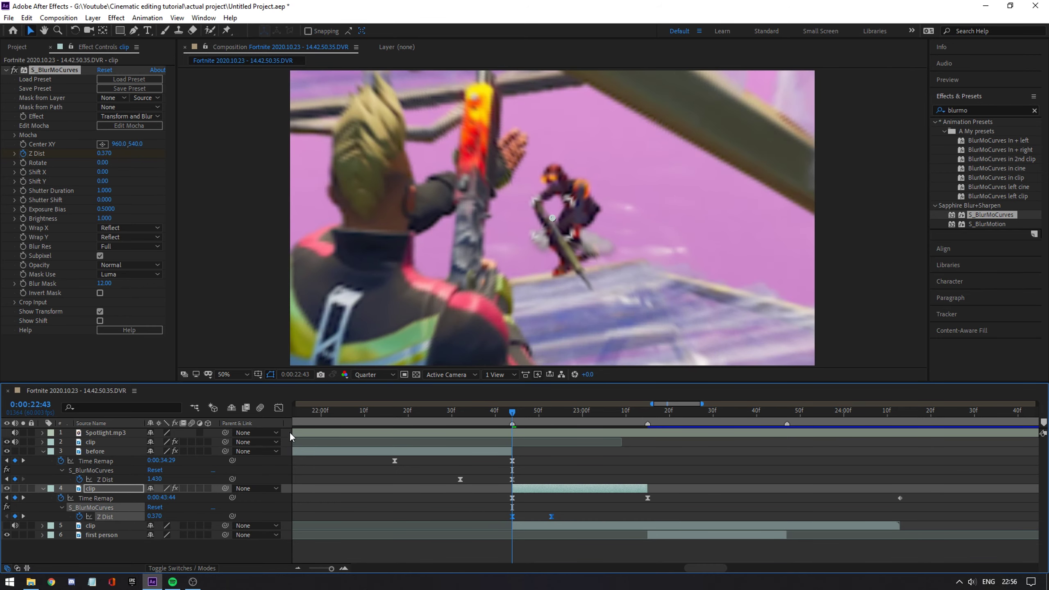
left_click(279, 408)
left_click(512, 539)
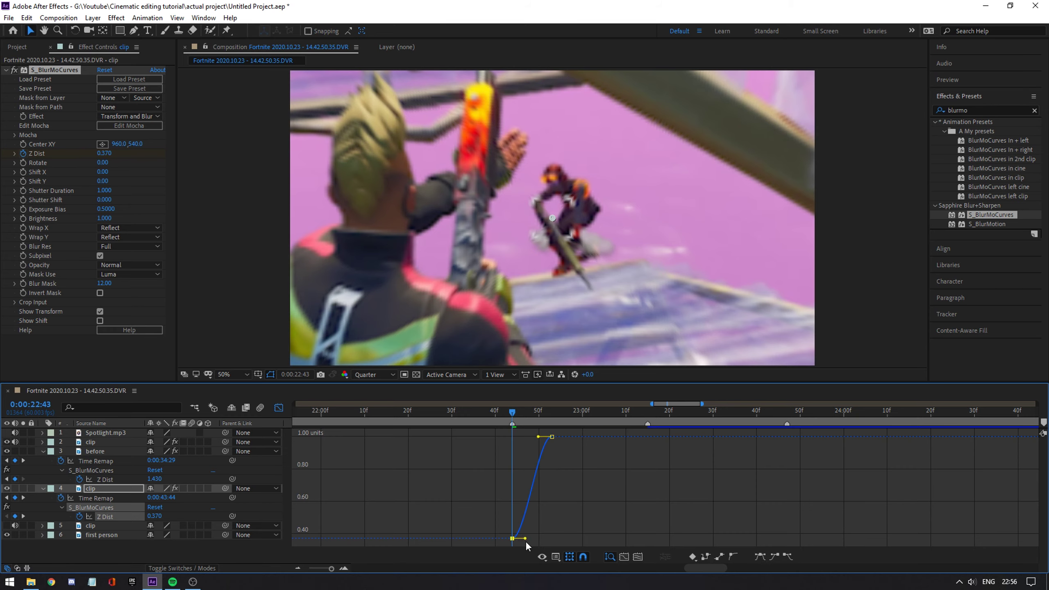
left_click_drag(525, 540, 521, 440)
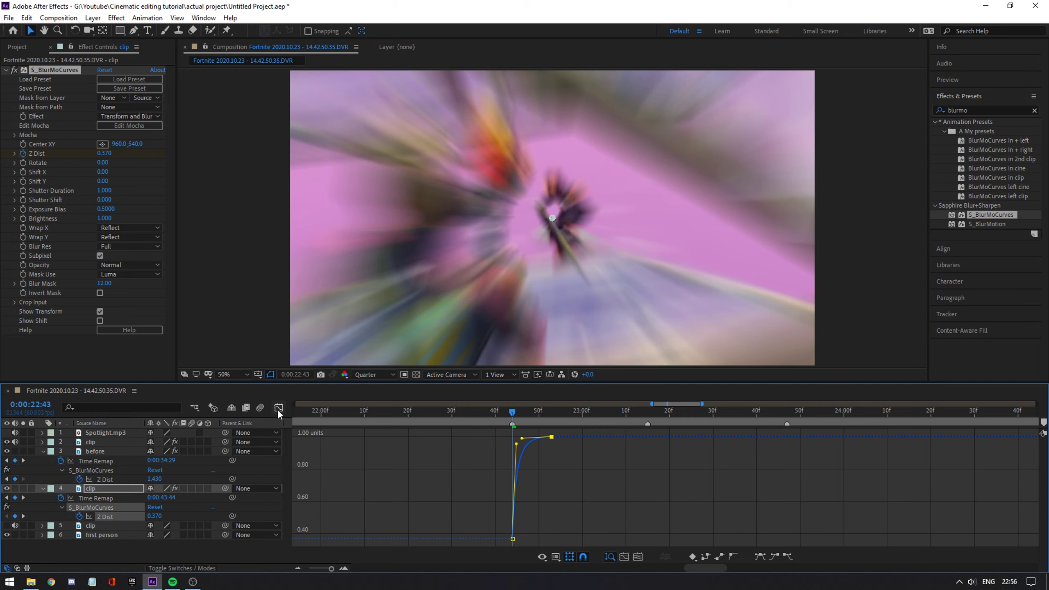
left_click(279, 409)
left_click_drag(480, 412, 573, 431)
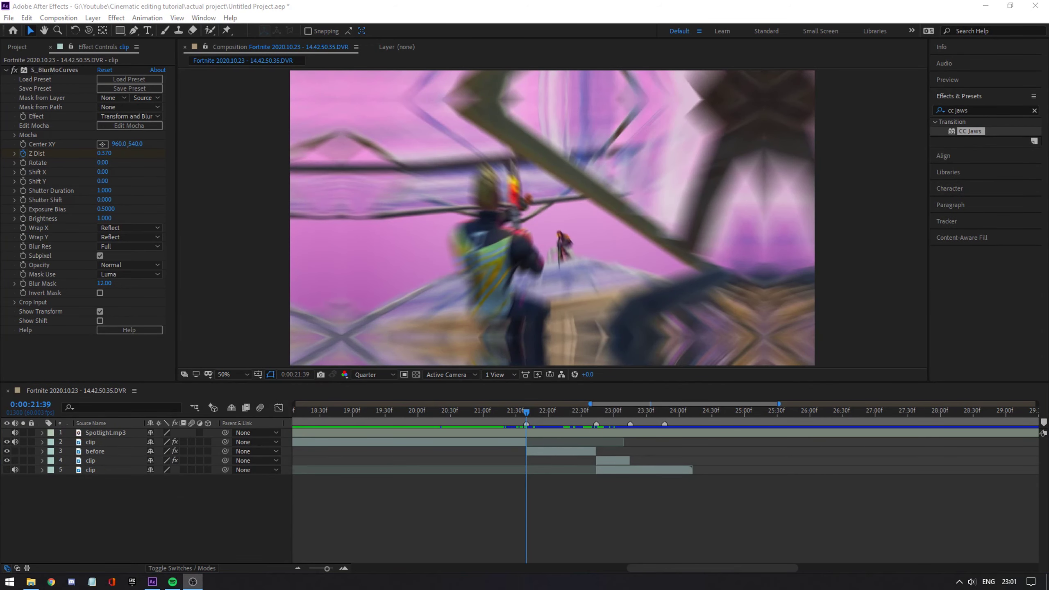
- Create a new black solid layer, Black Solid 2, above the clip
left_click(517, 442)
left_click(92, 18)
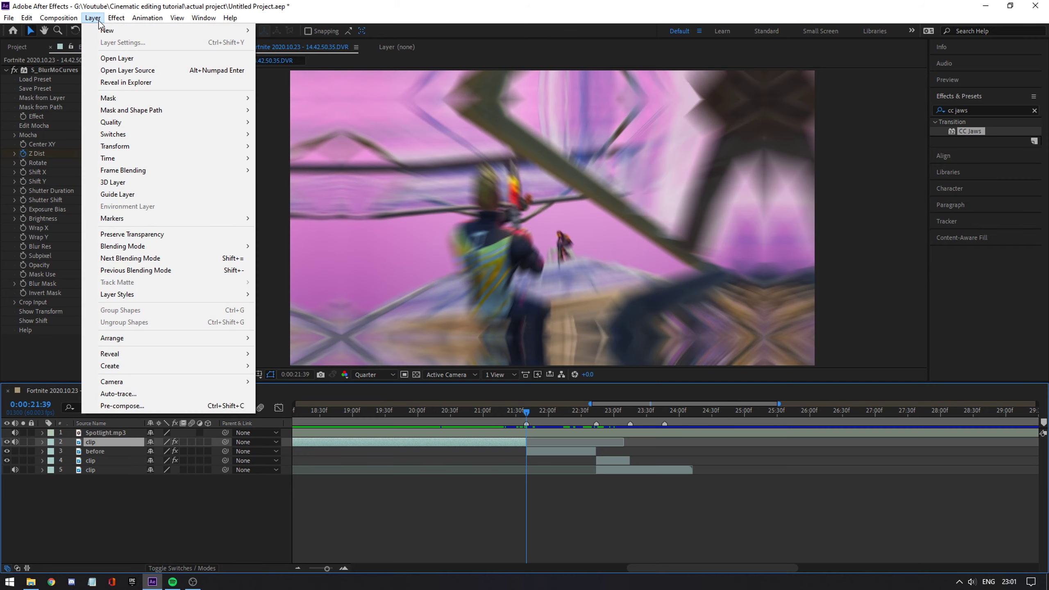
mouse_move(105, 31)
left_click(283, 43)
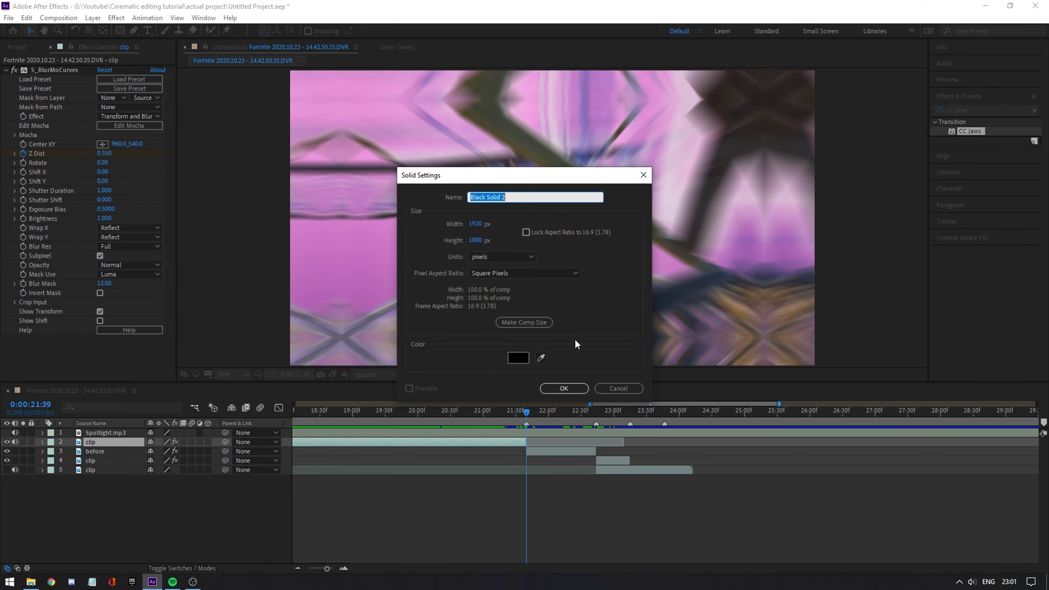
left_click(564, 389)
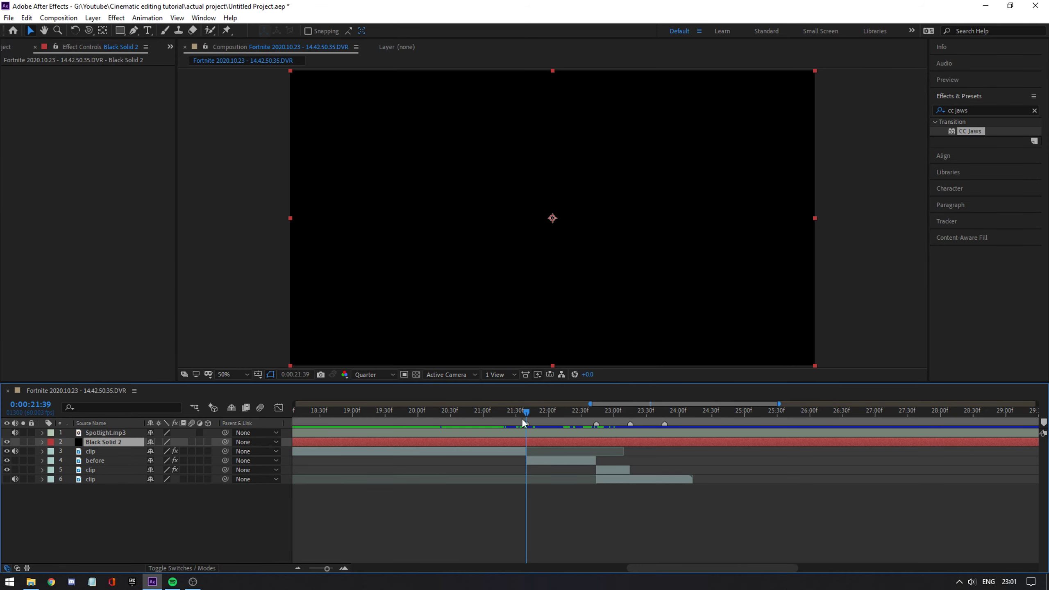
- Apply CC Jaws to Black Solid 2 and raise its Completion to 100%
left_click(949, 97)
key("BackSpace")
key("BackSpace")
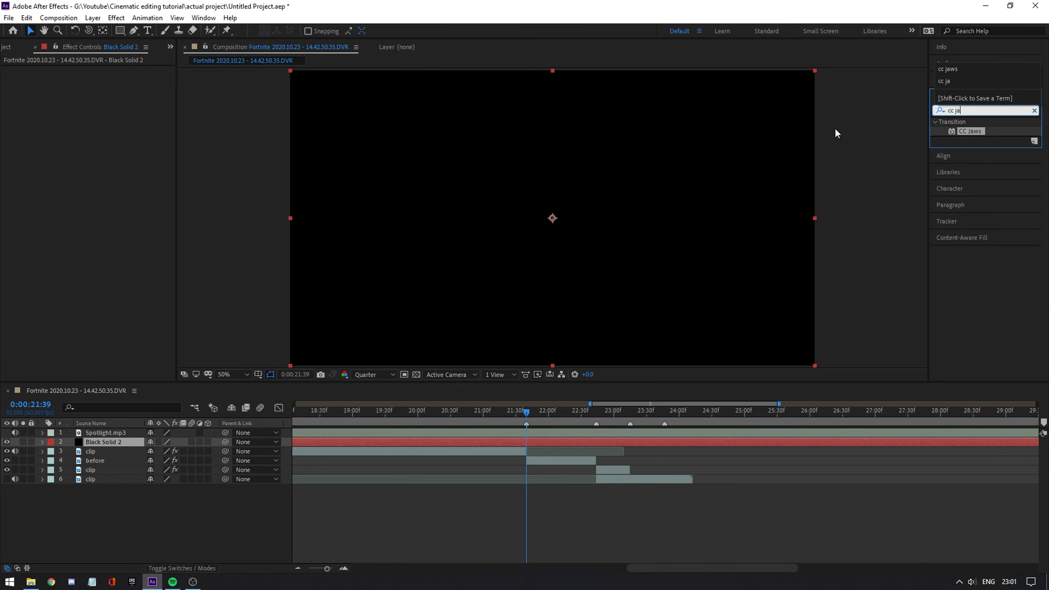
type("ws")
left_click_drag(969, 134, 522, 445)
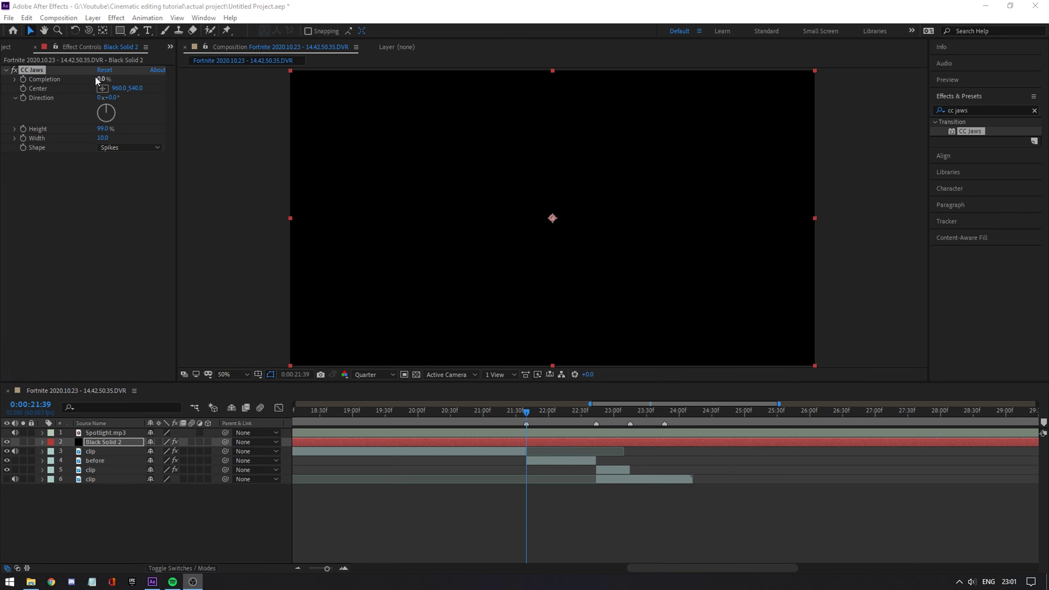
left_click_drag(107, 82, 272, 94)
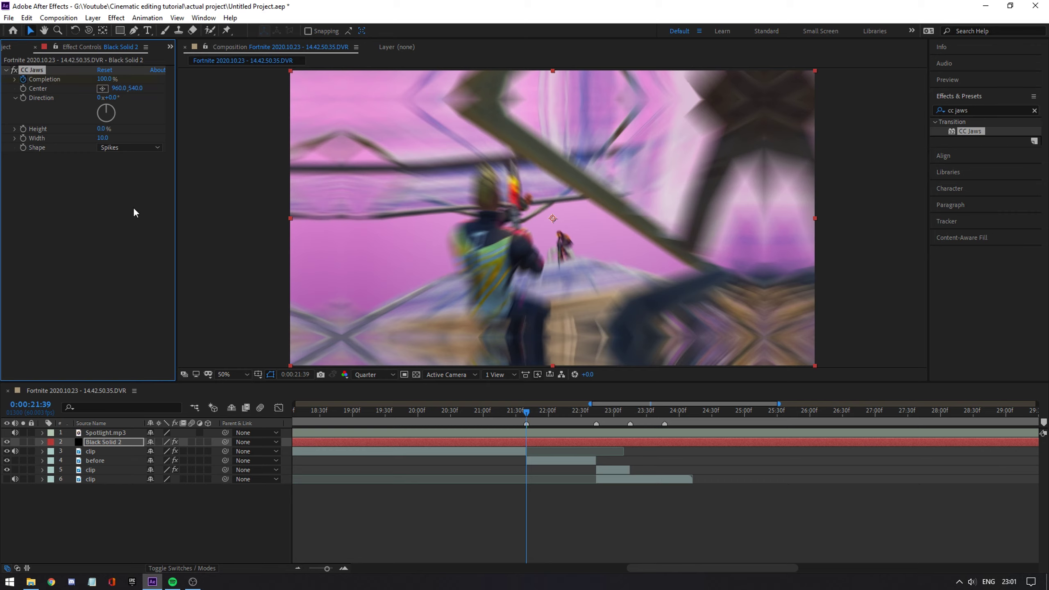
- Set a CC Jaws Completion keyframe of 90% at 21:50
key("u")
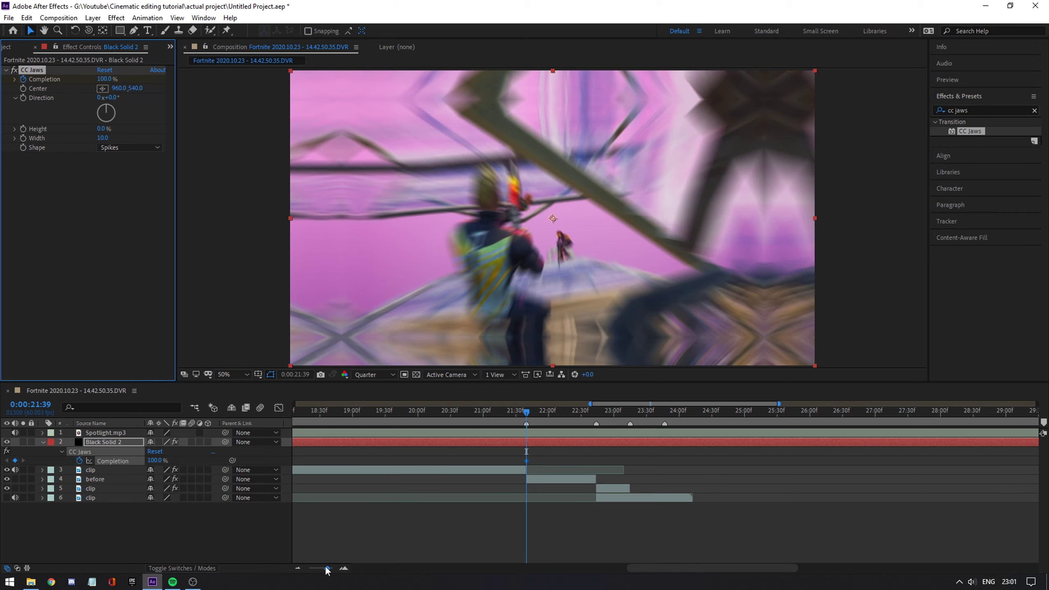
left_click(344, 568)
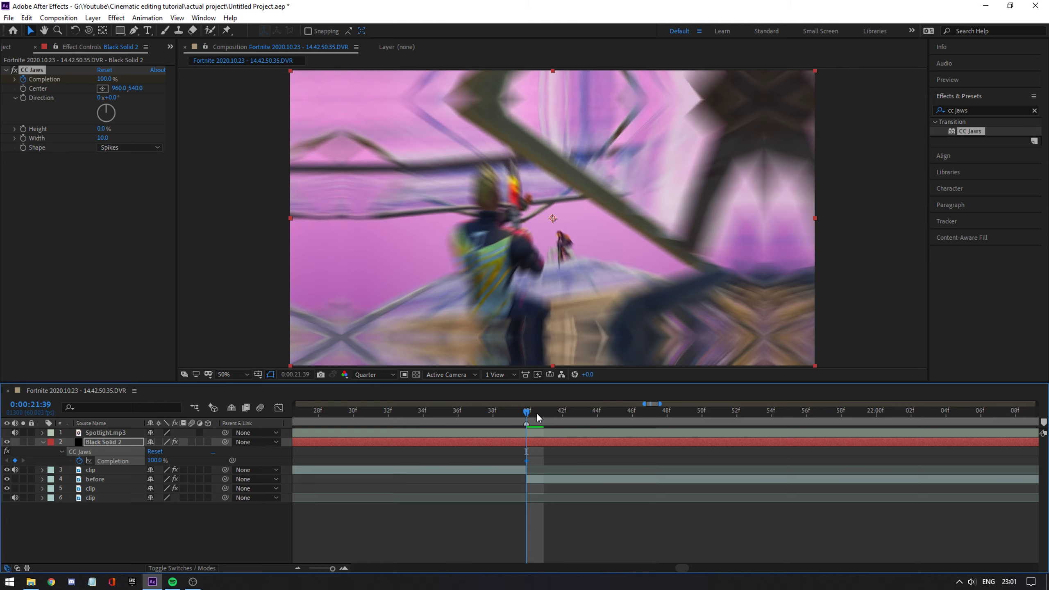
key("space")
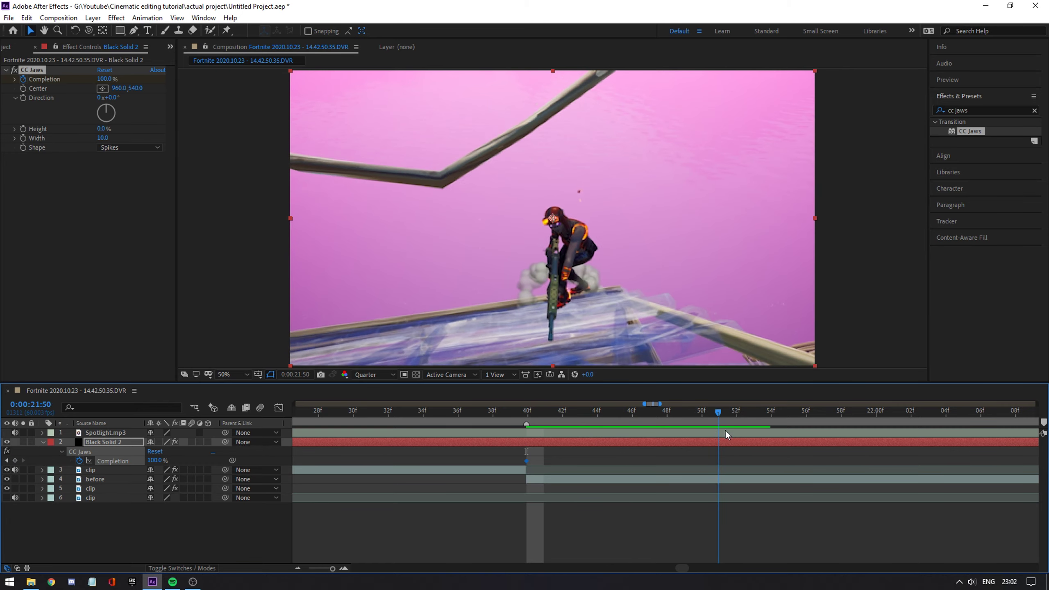
key("space")
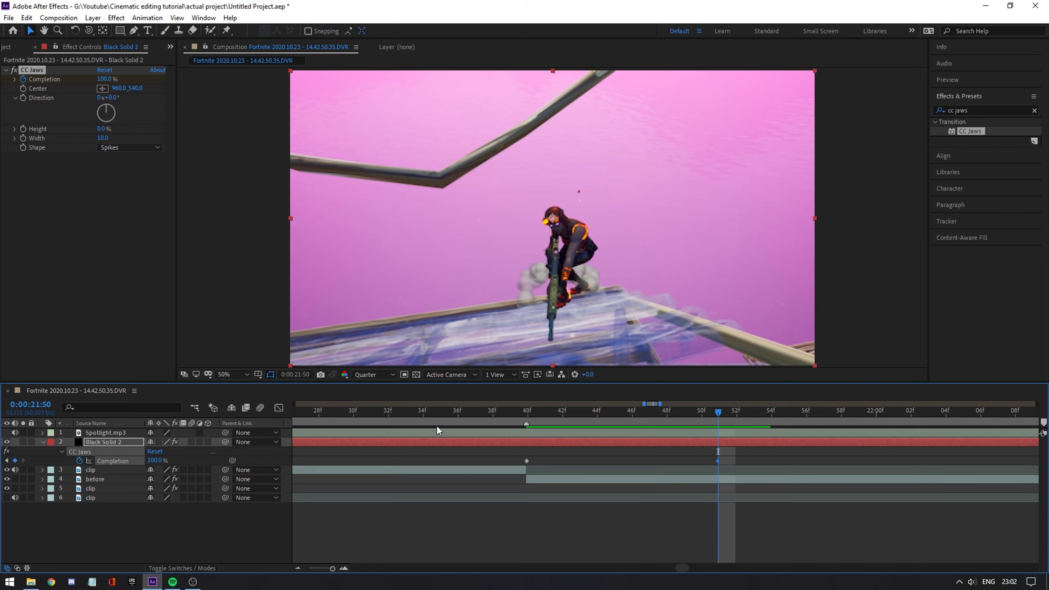
left_click(718, 461)
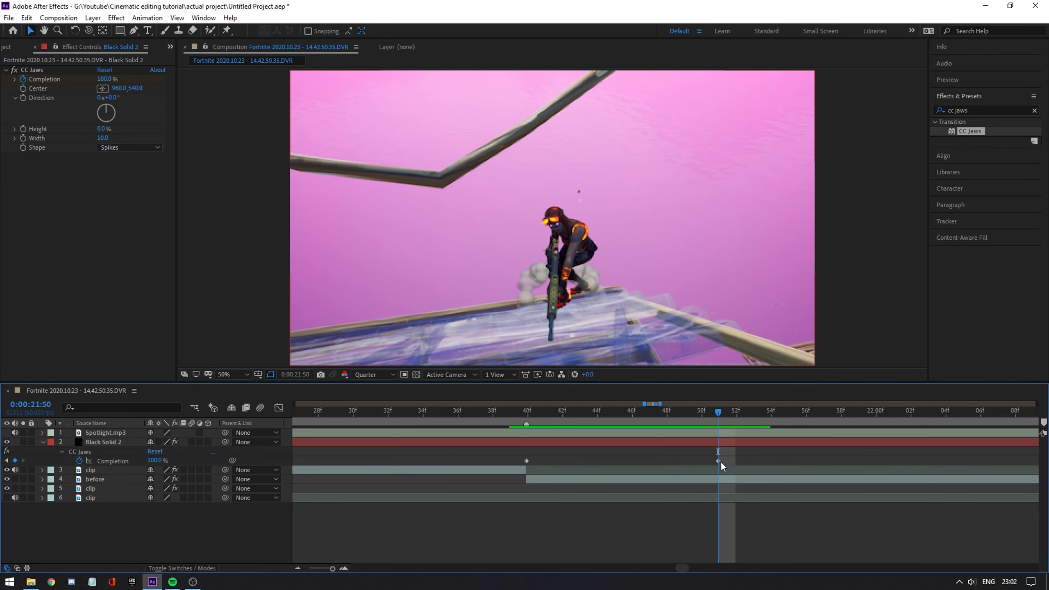
left_click(107, 79)
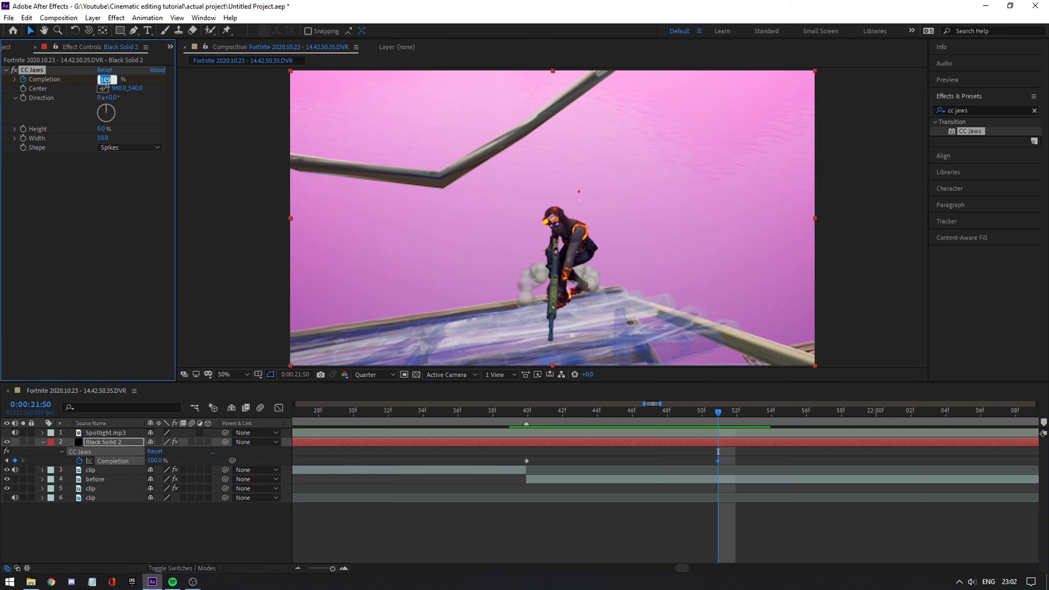
type("90")
key("Return")
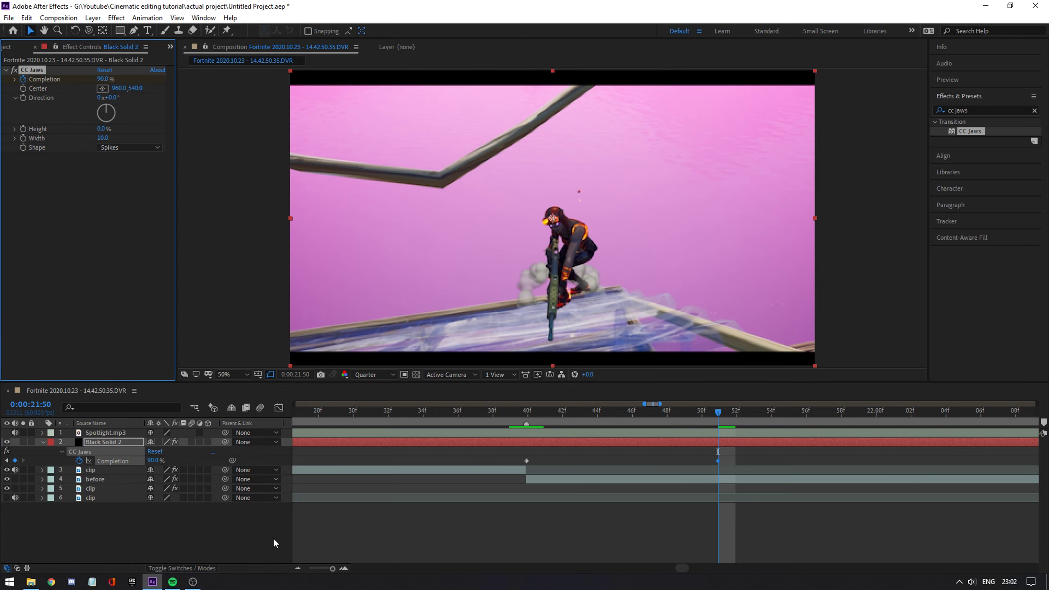
- Set Completion to 100% at the 22:43 transition frame
key("minus")
key("minus")
key("minus")
scroll(657, 553, "right", 5)
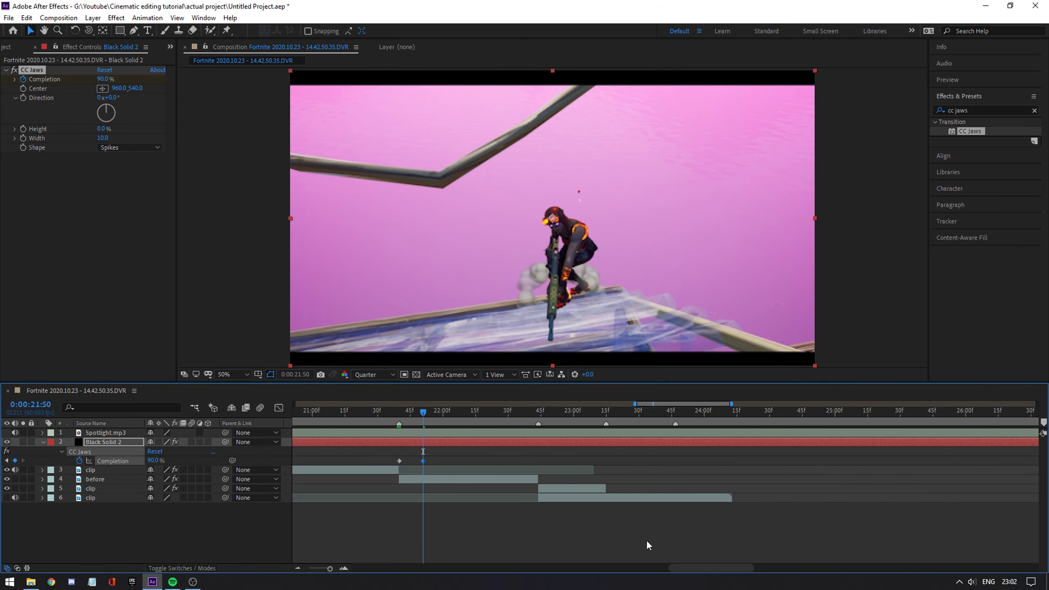
left_click(540, 411)
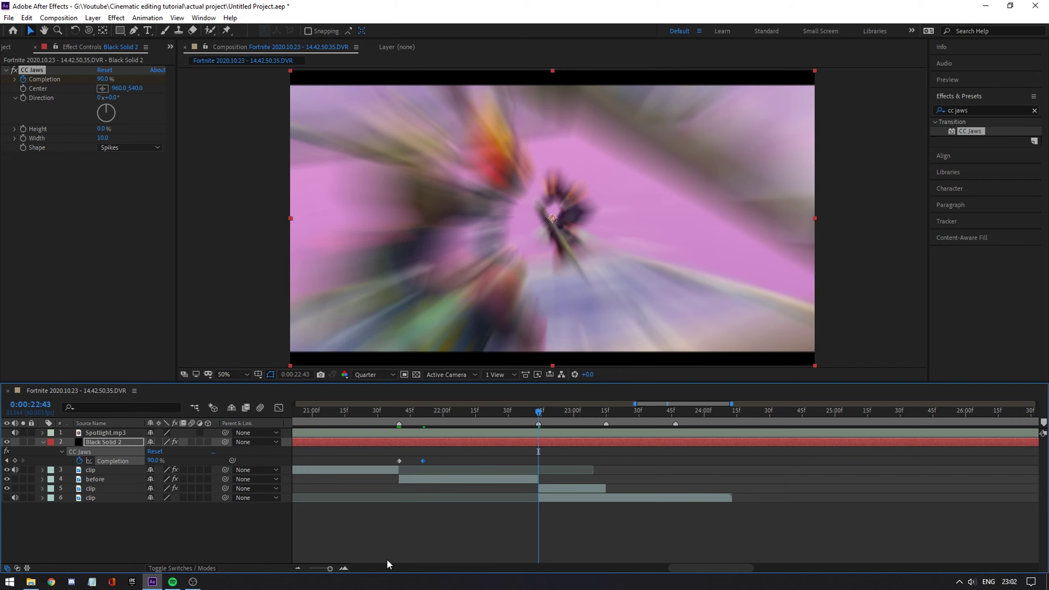
left_click(344, 567)
left_click(511, 444)
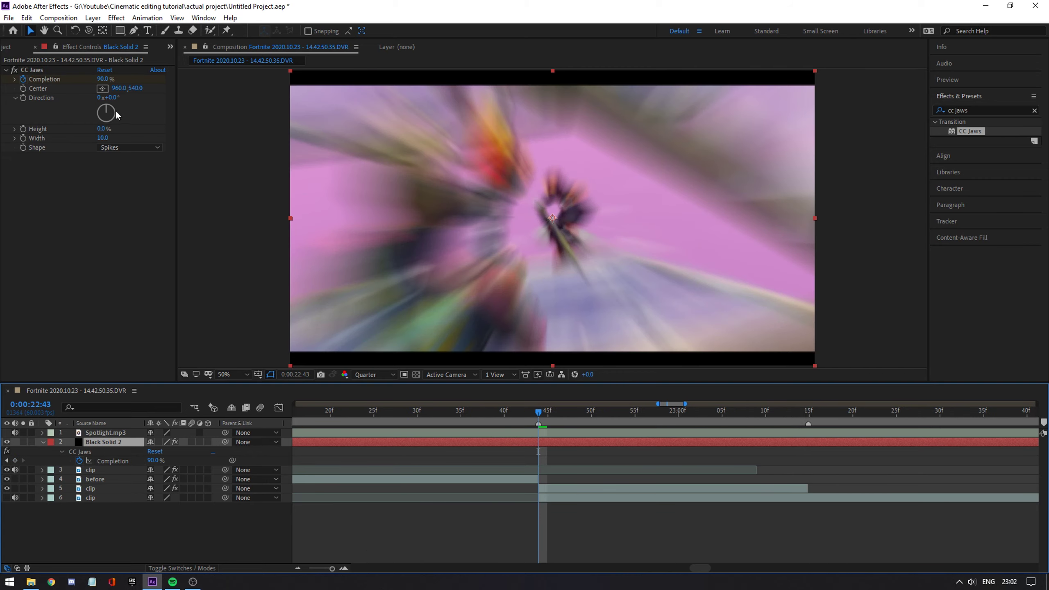
left_click(104, 79)
type("100")
key("Return")
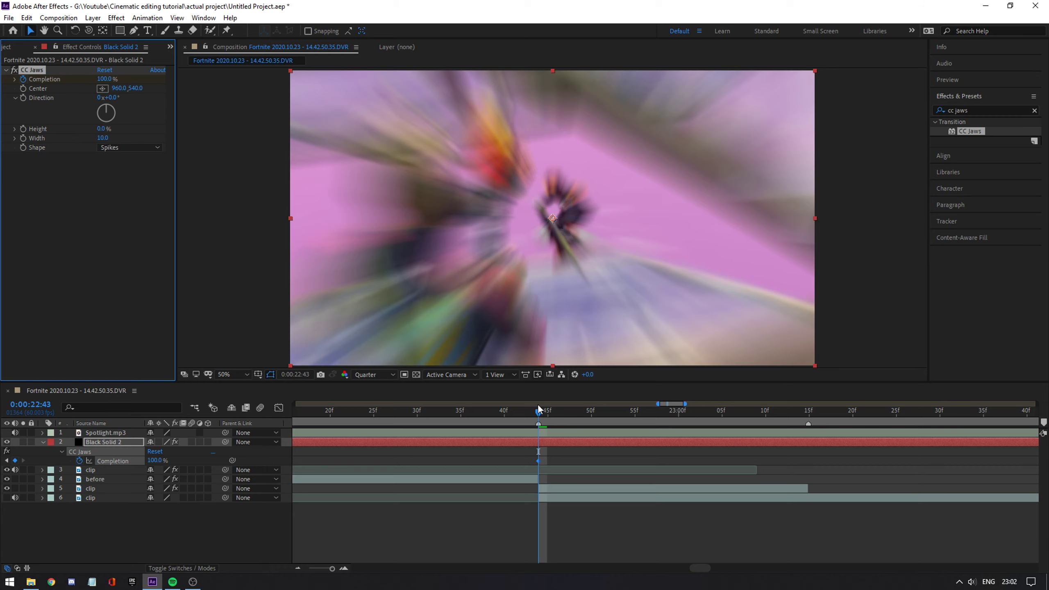
- Add a 90% Completion keyframe at 22:32 and preview the letterbox animation
left_click_drag(537, 416, 437, 419)
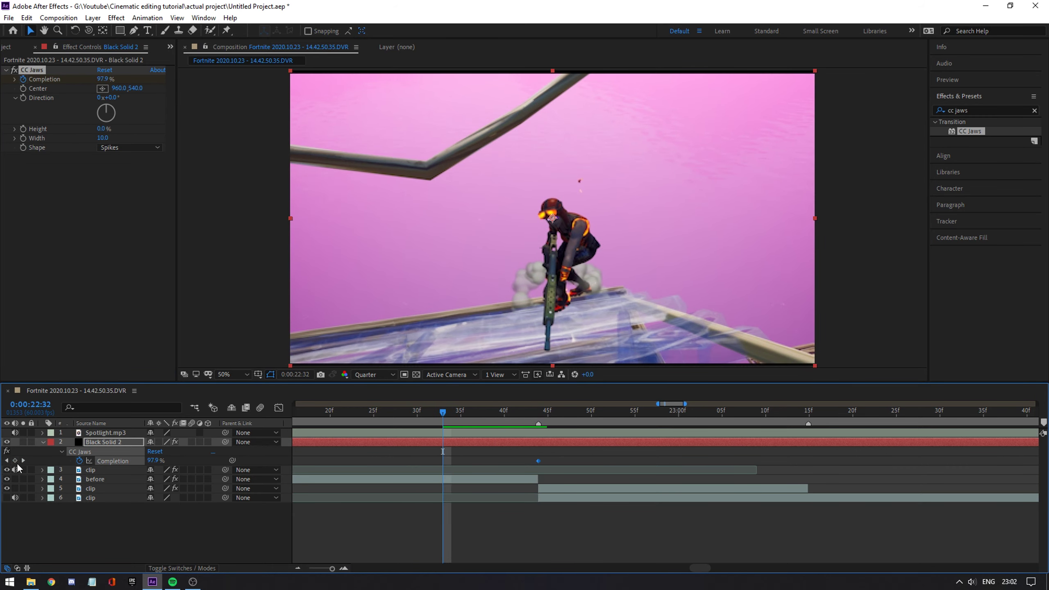
left_click(71, 461)
left_click(14, 460)
left_click(104, 79)
type("90")
key("Return")
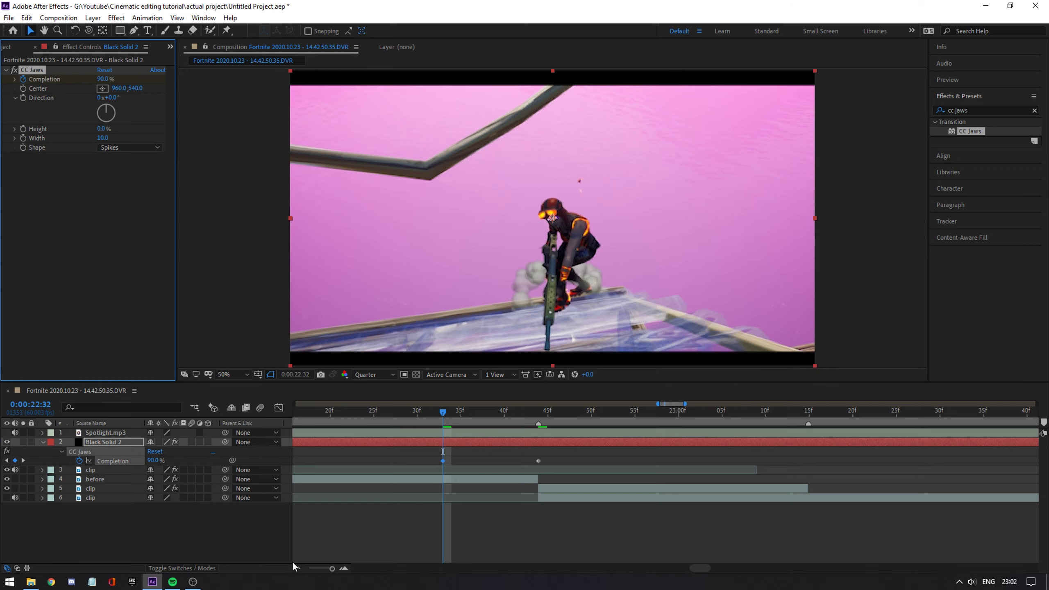
key("minus")
key("minus")
left_click(327, 426)
key("space")
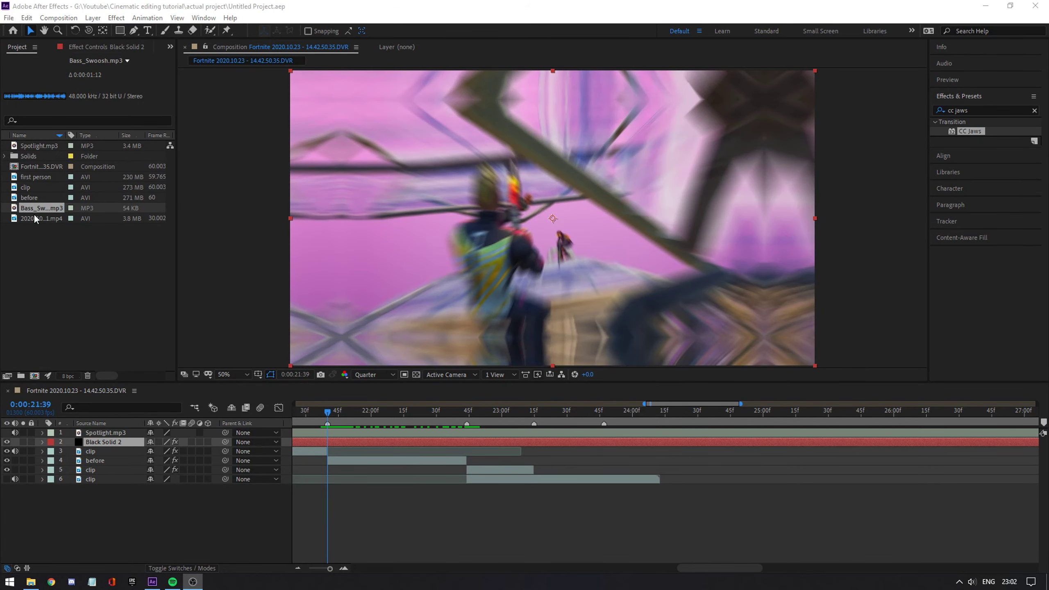
- Add Bass_Swoosh.mp3 to the composition near 21:45 and check its waveform
left_click_drag(35, 215, 362, 464)
left_click(345, 569)
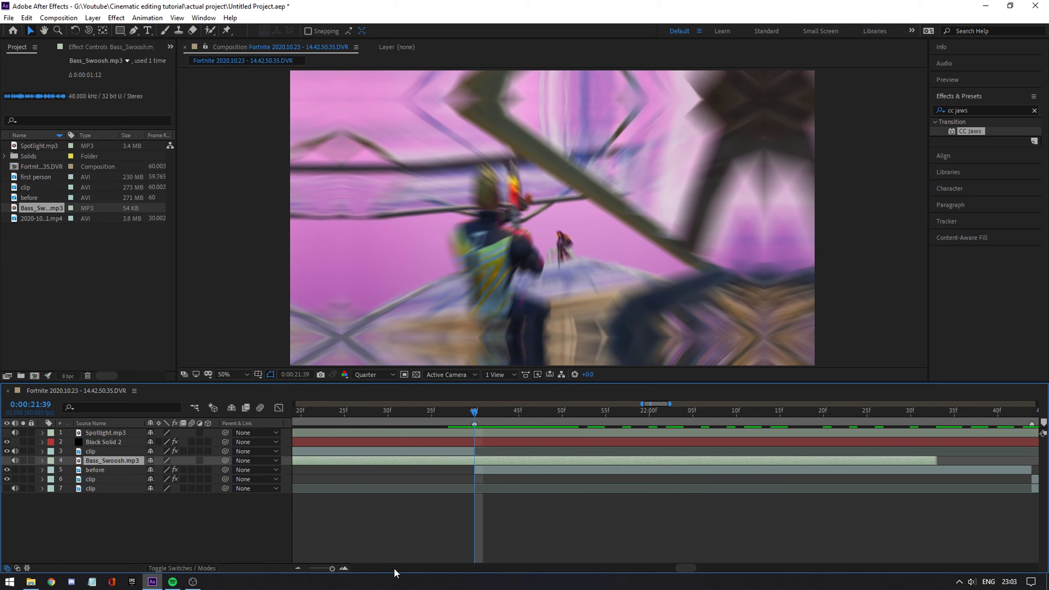
key("l")
key("l")
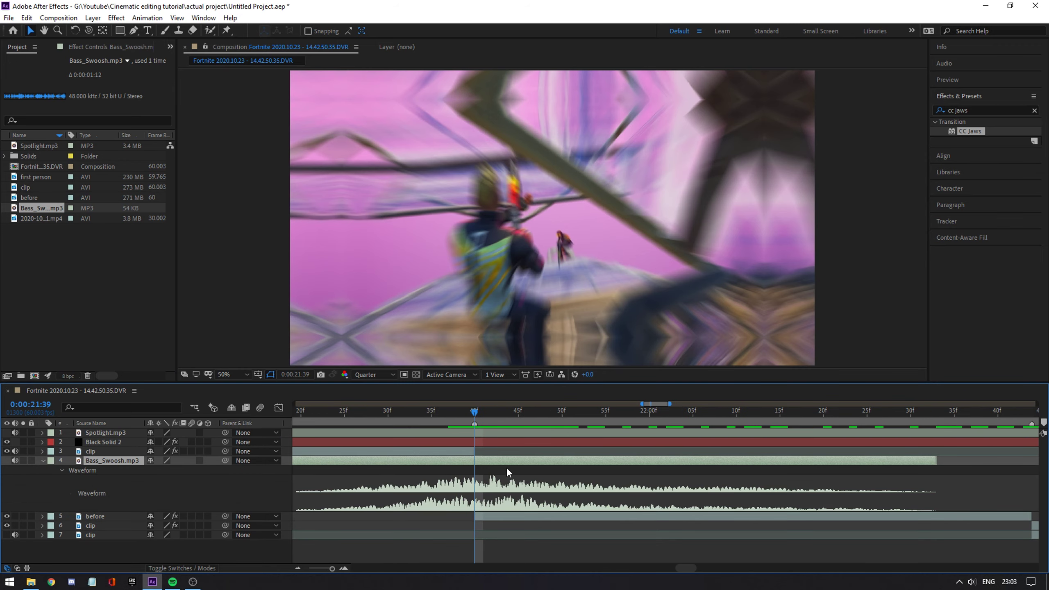
key("l")
key("l")
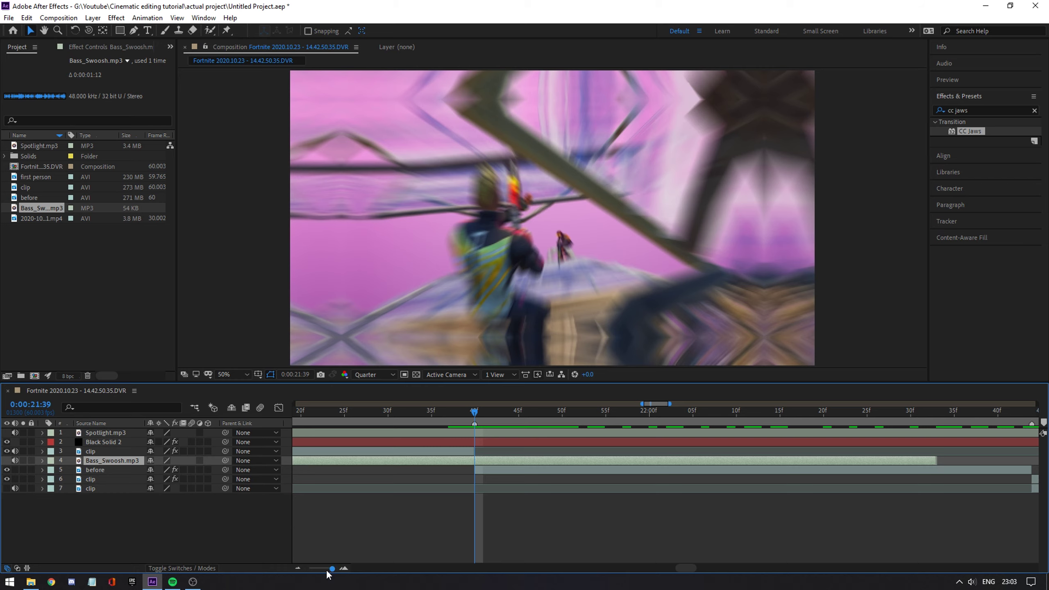
left_click(297, 569)
- Duplicate the swoosh layer and align the copy's waveform peak with 22:43
left_click(763, 479)
key("ctrl+v")
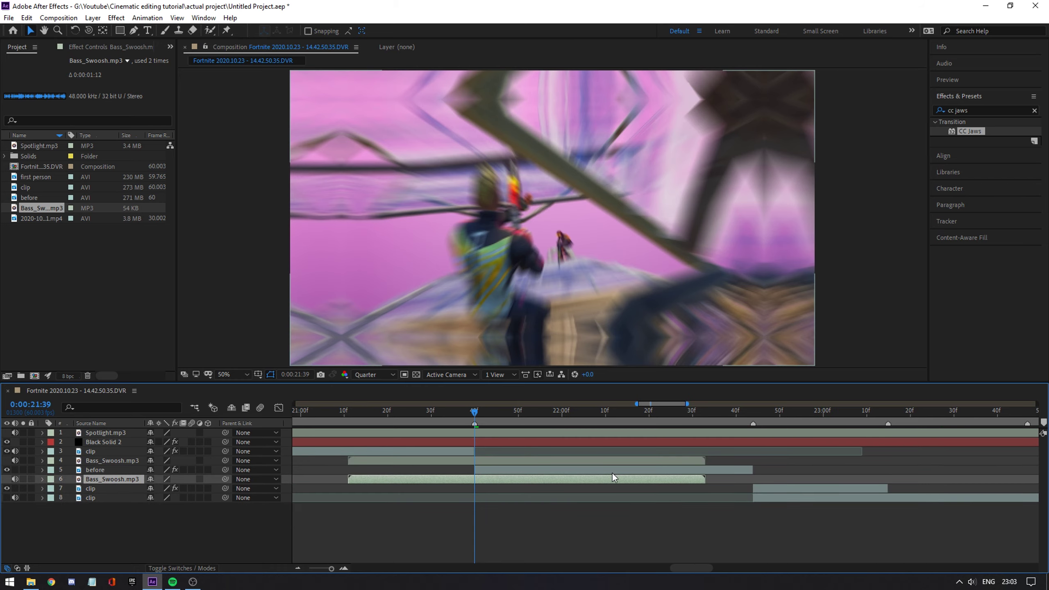
left_click_drag(612, 479, 903, 487)
key("l")
key("l")
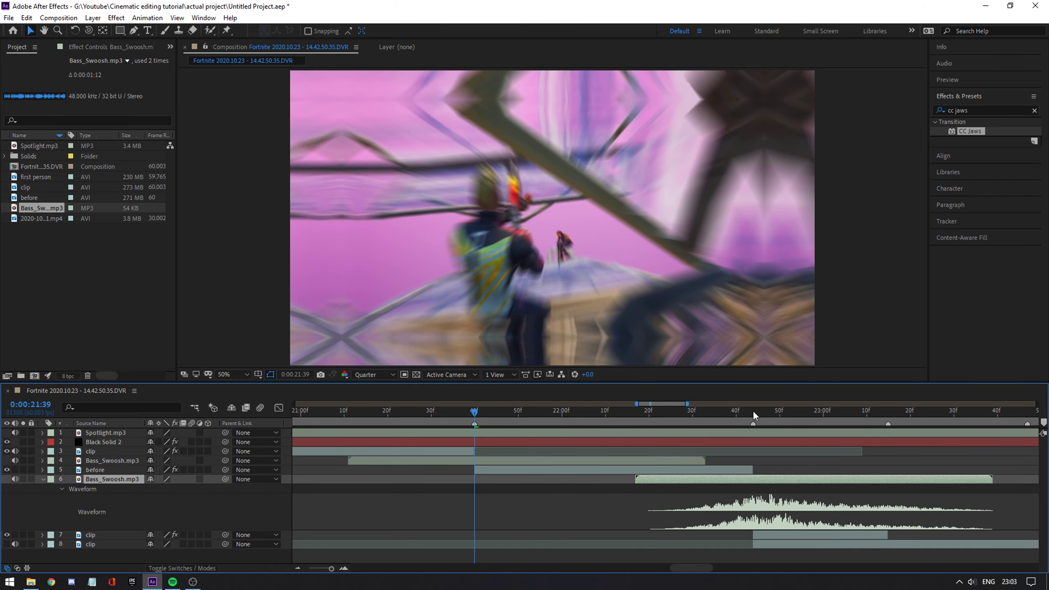
left_click(753, 412)
left_click_drag(757, 480, 737, 483)
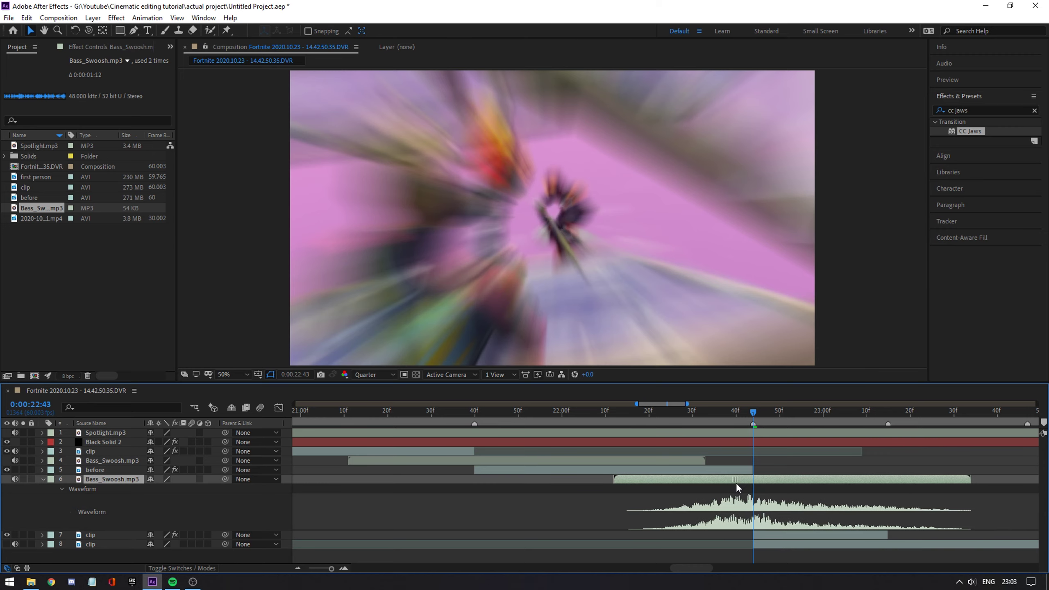
key("l")
left_click(297, 569)
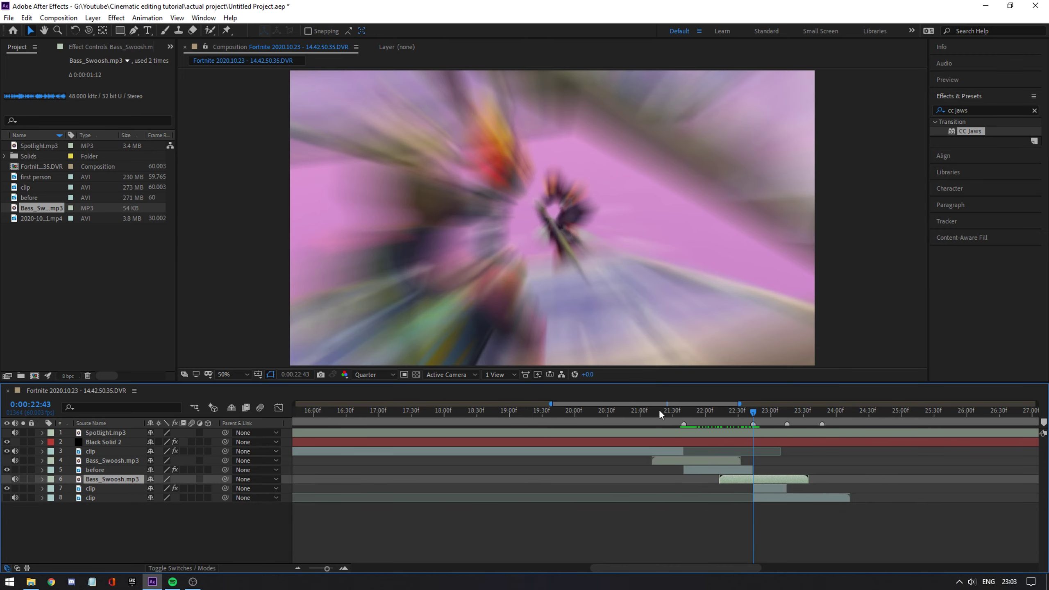
left_click(661, 412)
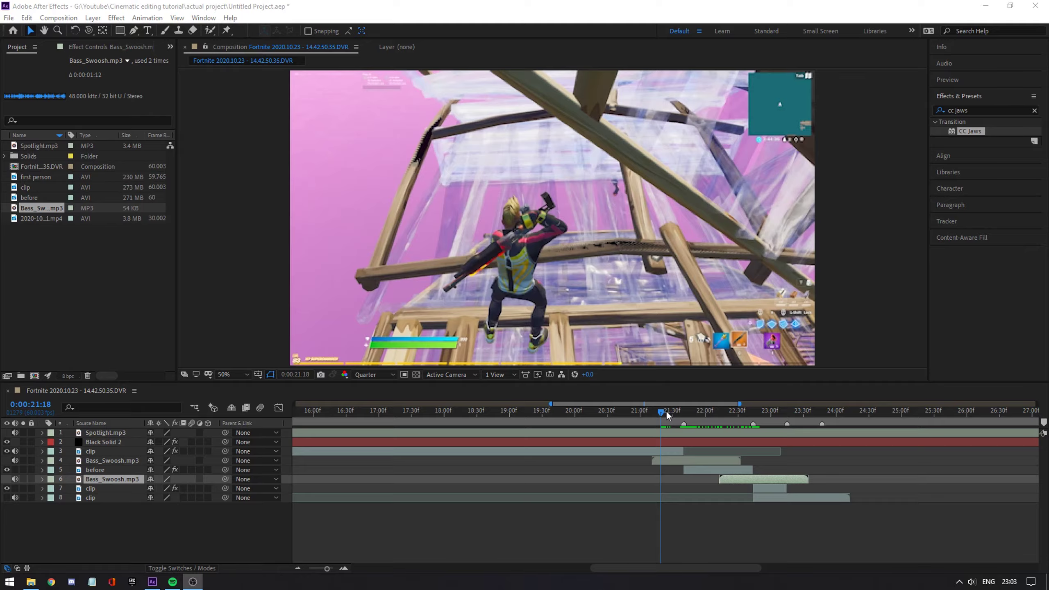